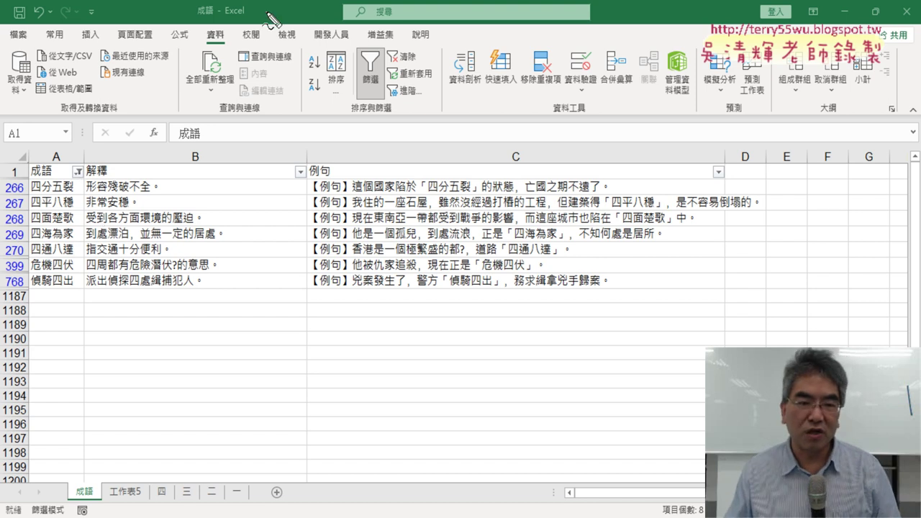
Turn off the filter on the 成語 idiom list and switch to the 工作表5 keyword sheet
mouse_move(376, 107)
left_mouse_down()
mouse_move(354, 72)
mouse_move(388, 97)
left_mouse_up()
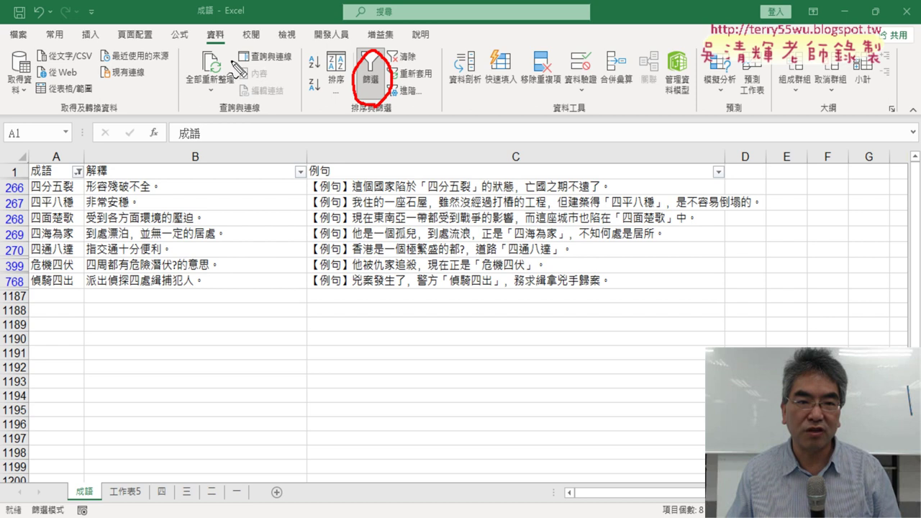
mouse_move(215, 21)
left_mouse_down()
mouse_move(194, 39)
mouse_move(228, 32)
mouse_move(209, 52)
left_mouse_up()
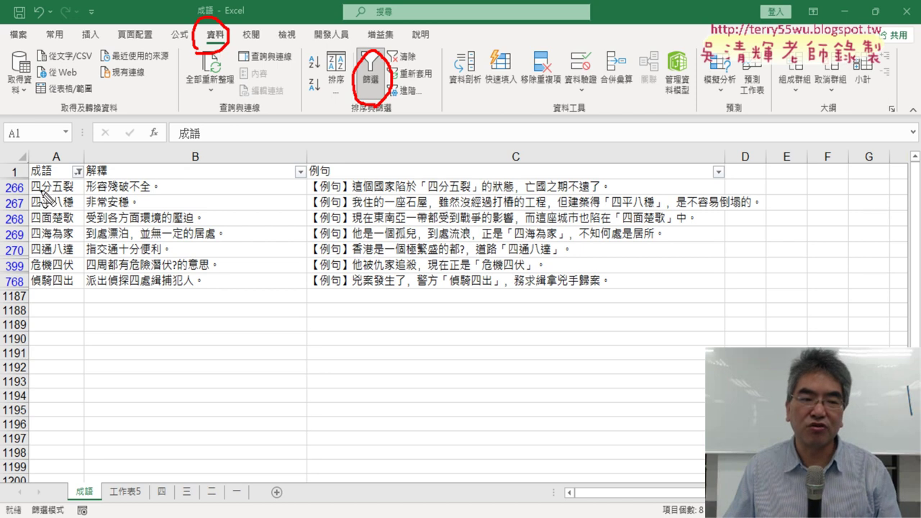
left_click_drag(29, 181, 36, 181)
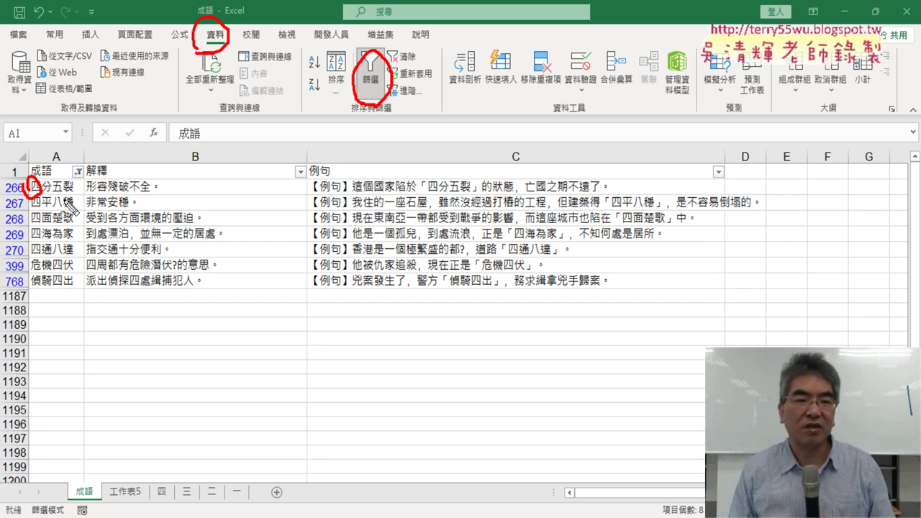
key("ctrl+shift+Down")
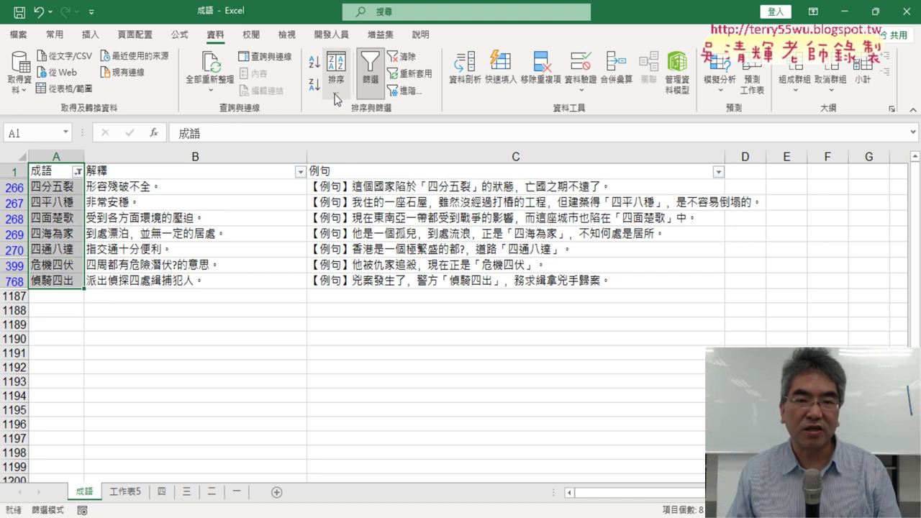
left_click(369, 76)
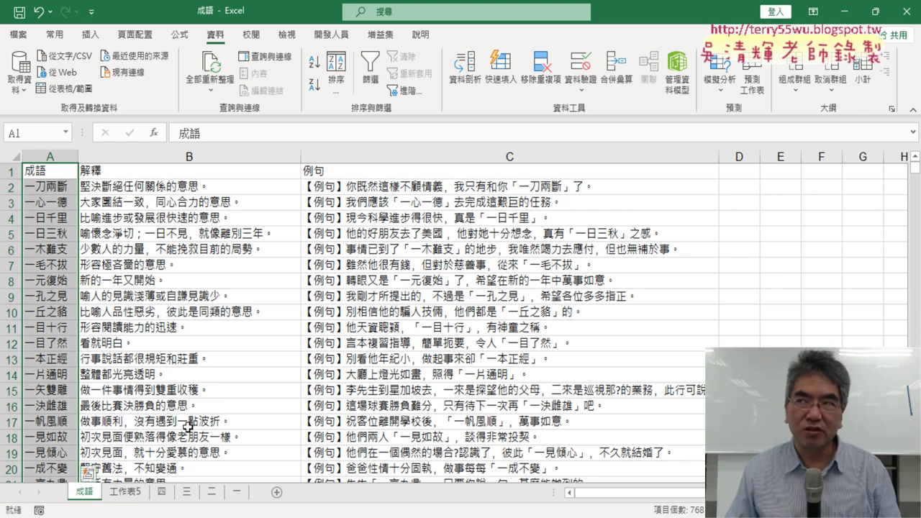
left_click(126, 492)
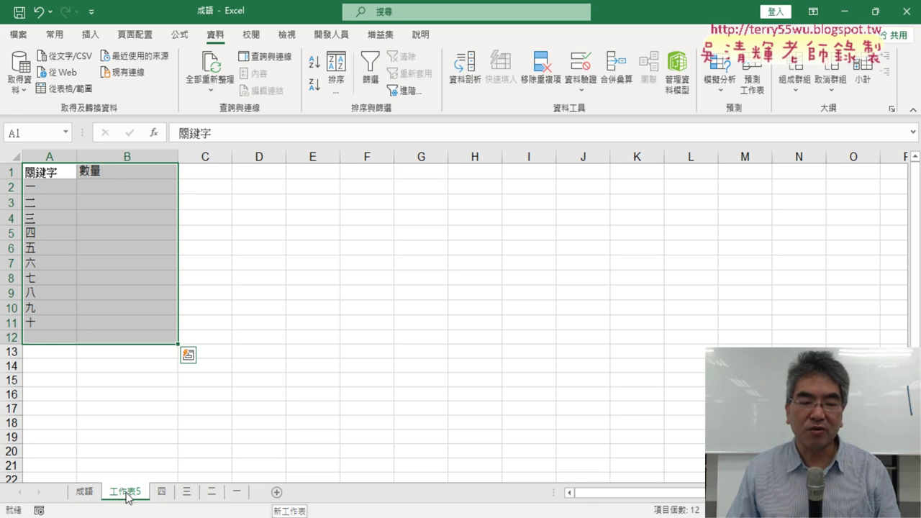
Rename the 工作表5 tab to 統計關鍵字, correcting a mistyped first attempt
double_click(126, 494)
type("t")
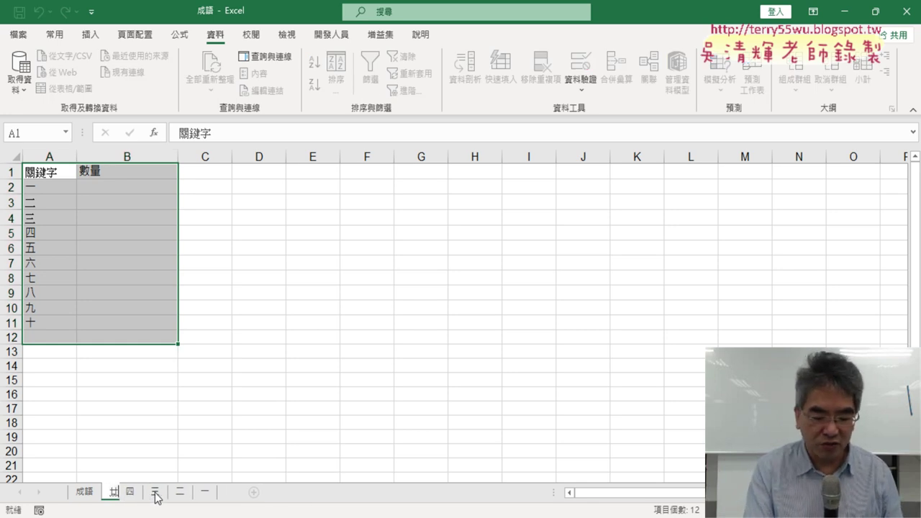
type("ㄧ")
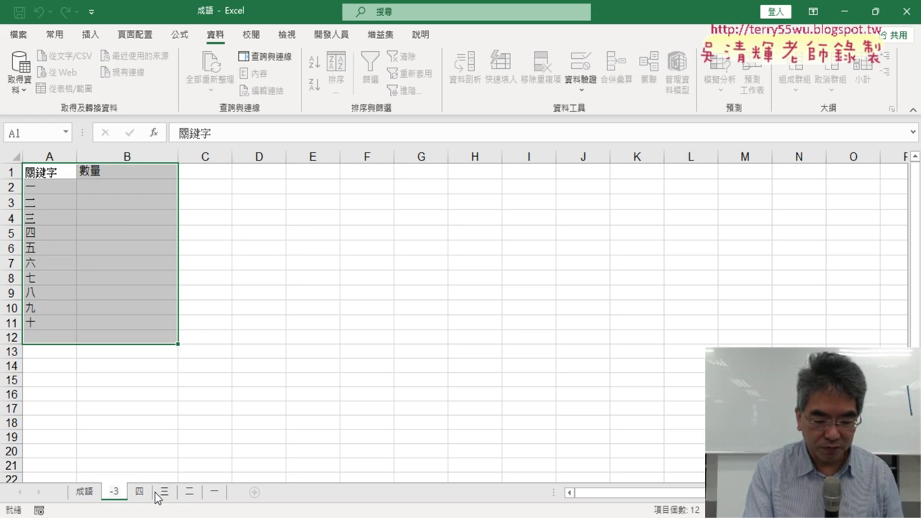
type("34女鵬")
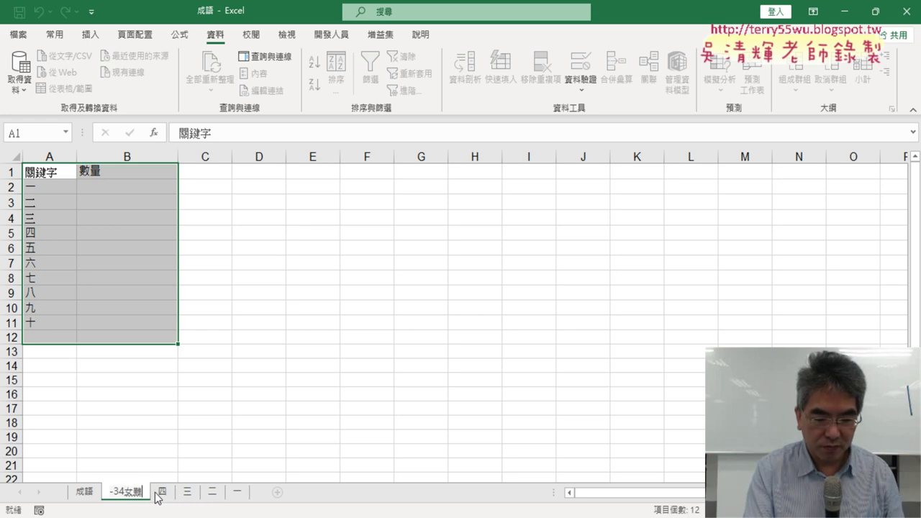
key("BackSpace")
key("BackSpace")
key("BackSpace")
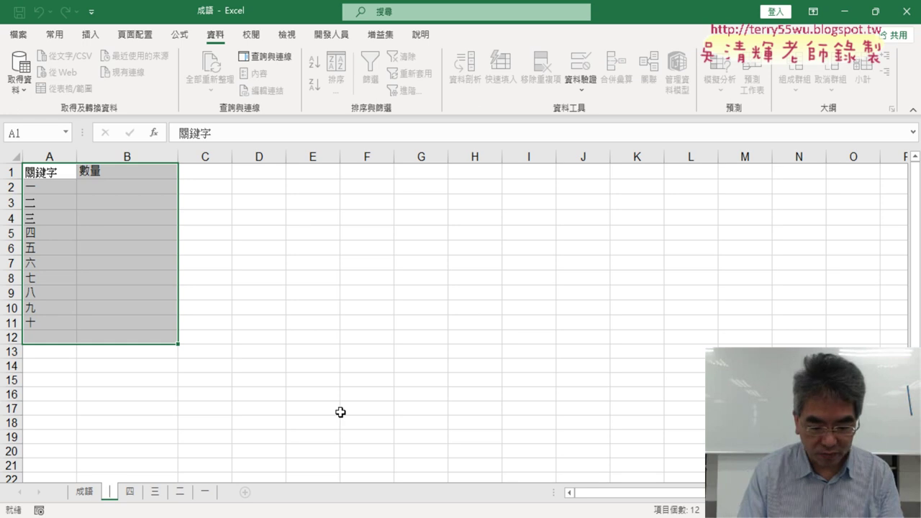
type("五")
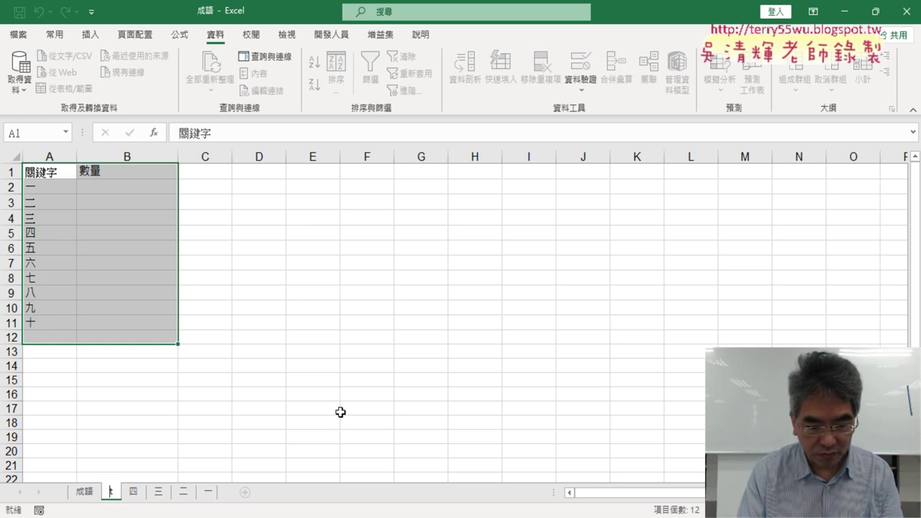
type("統計")
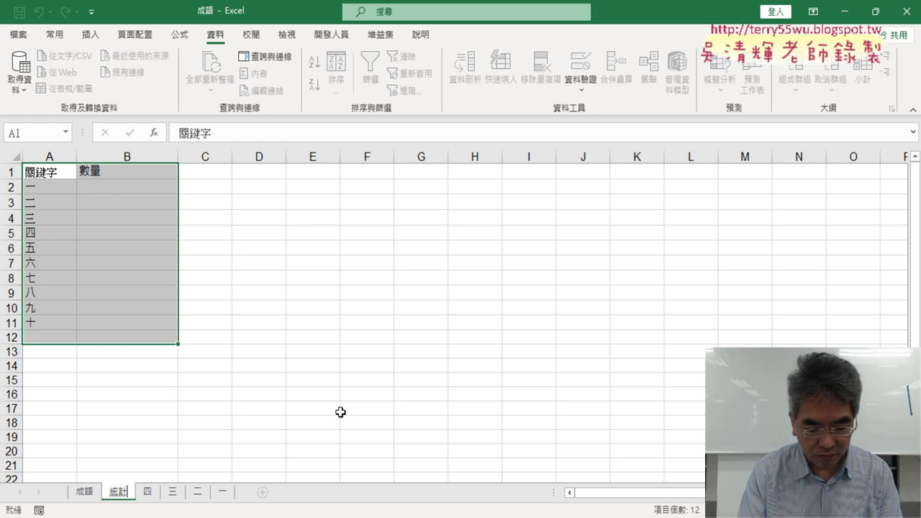
type("關鍵字")
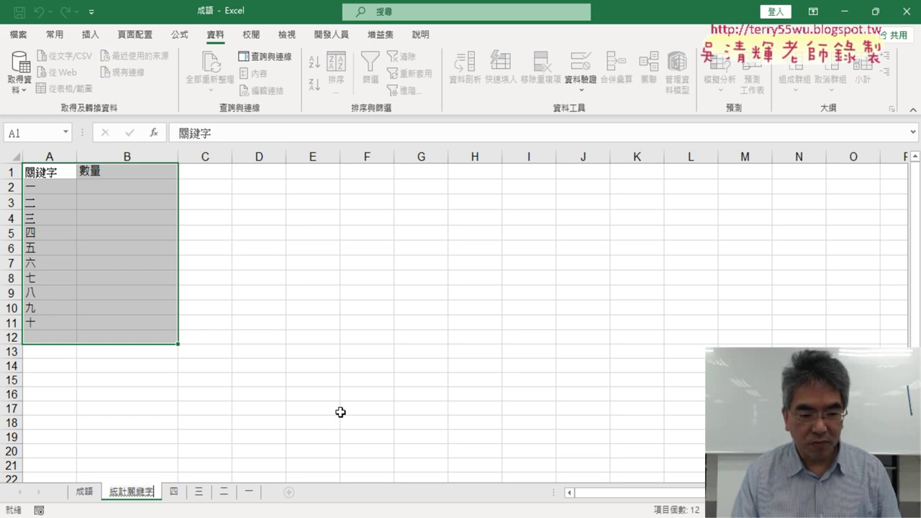
key("Return")
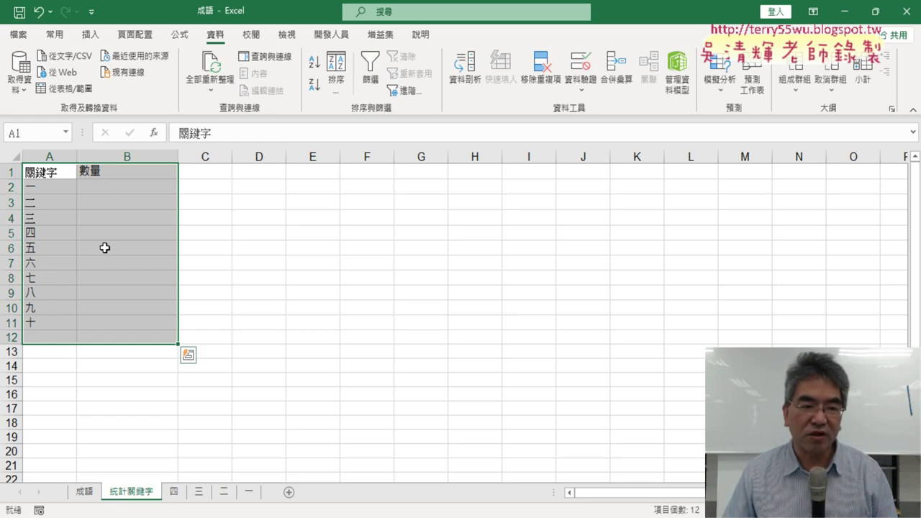
Check the 一 sheet's last idiom row to find its count of 73
left_click_drag(54, 173, 45, 322)
left_click_drag(58, 189, 50, 325)
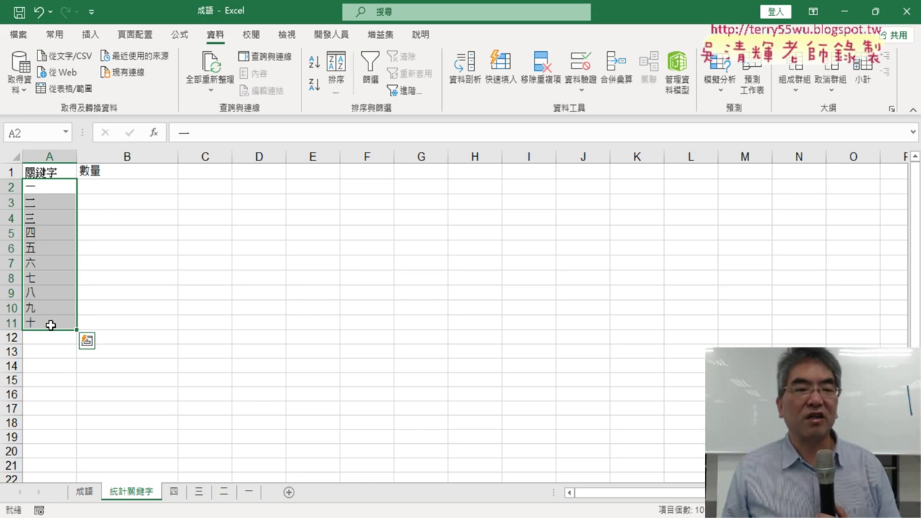
left_click(147, 187)
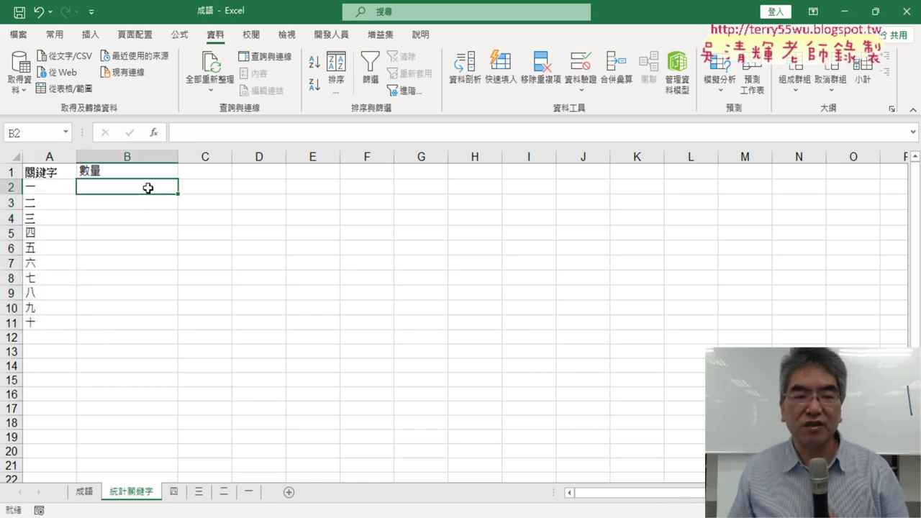
left_click(250, 492)
left_click(52, 175)
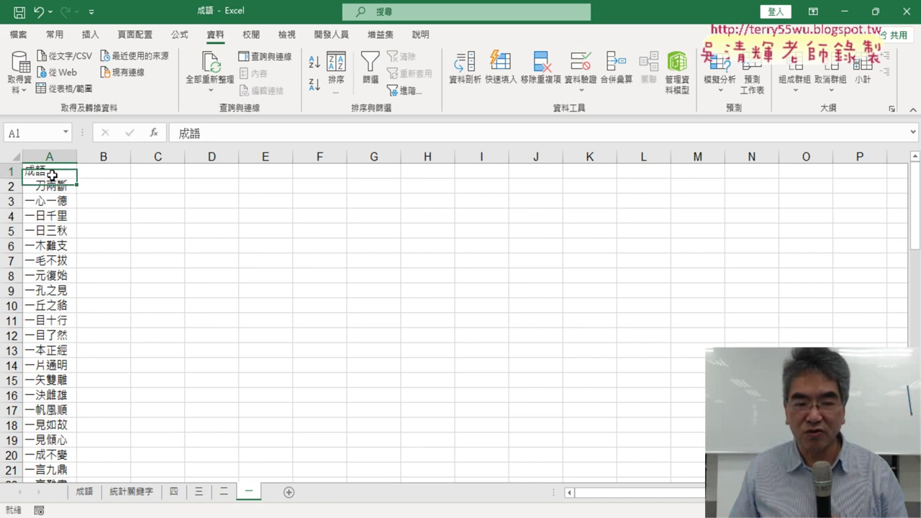
key("ctrl+Down")
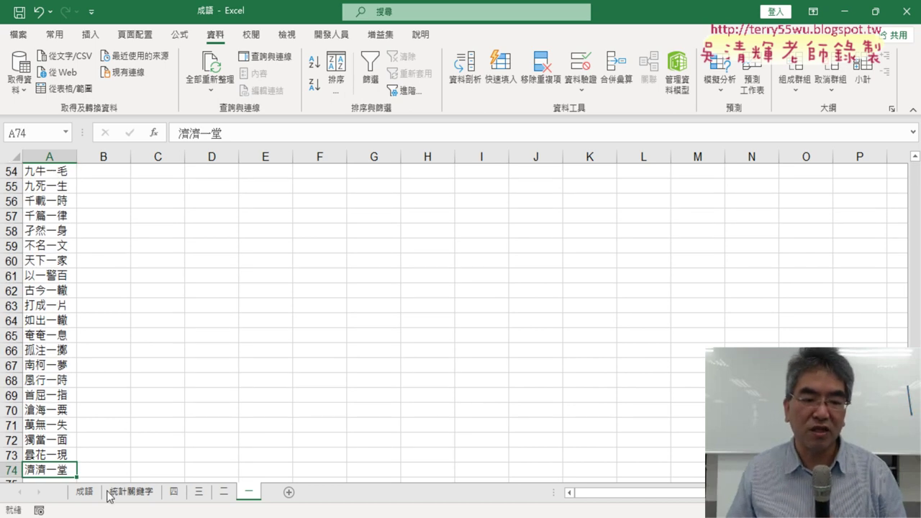
left_click(84, 492)
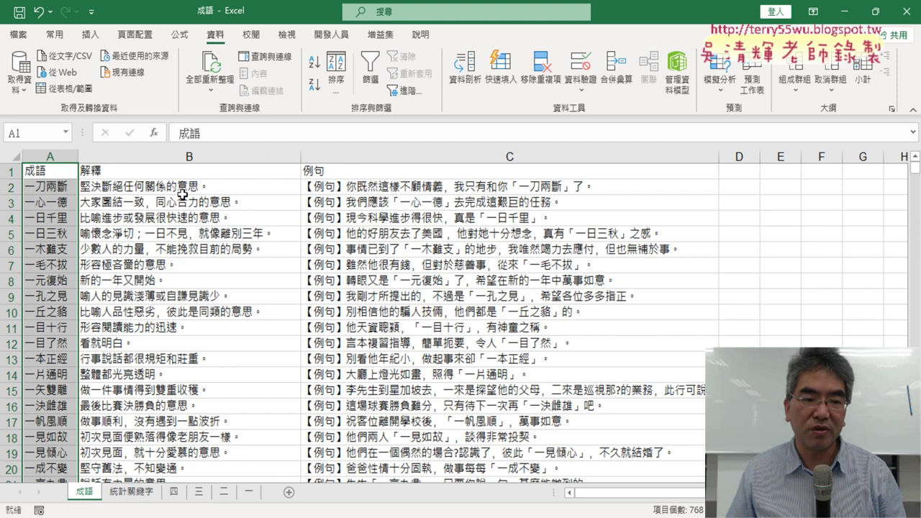
left_click(132, 492)
type("73")
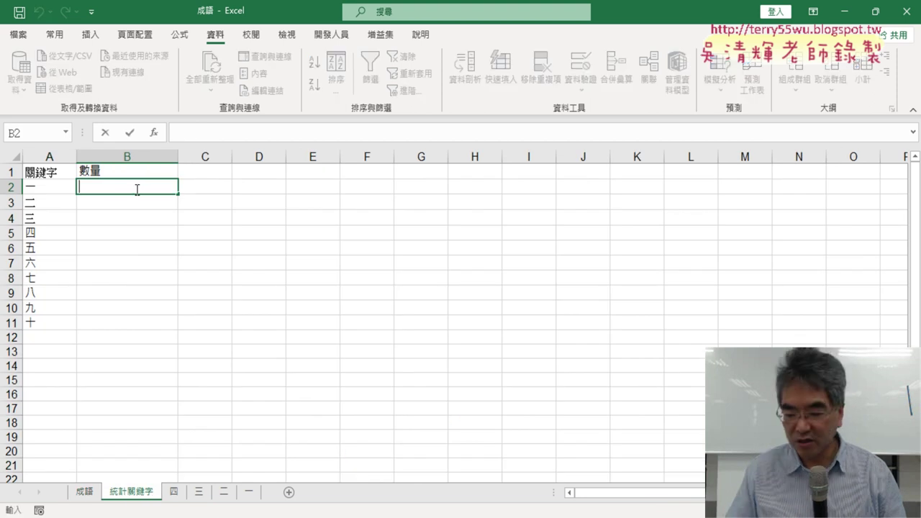
Check sheets 二 and 三, entering 2 in B3 and 12 in B4
left_click(225, 494)
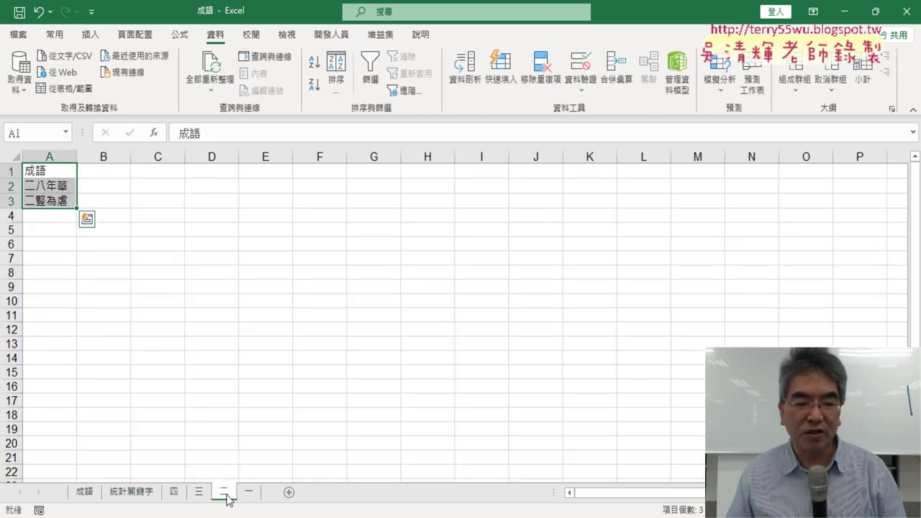
left_click(128, 495)
left_click(125, 203)
type("2")
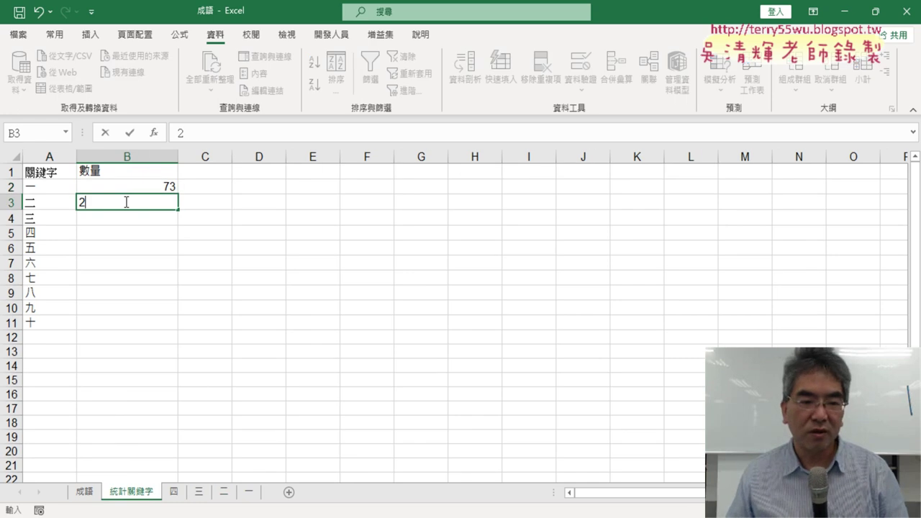
left_click(200, 493)
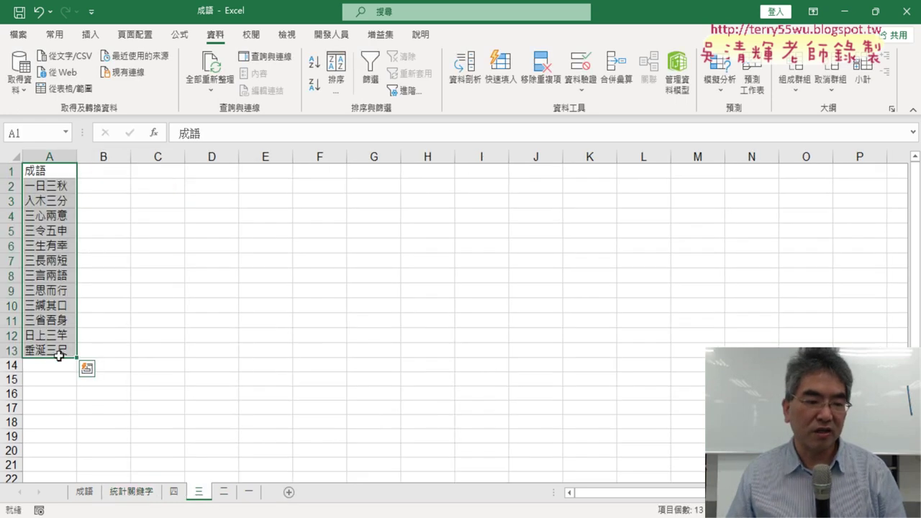
left_click(127, 493)
left_click(156, 215)
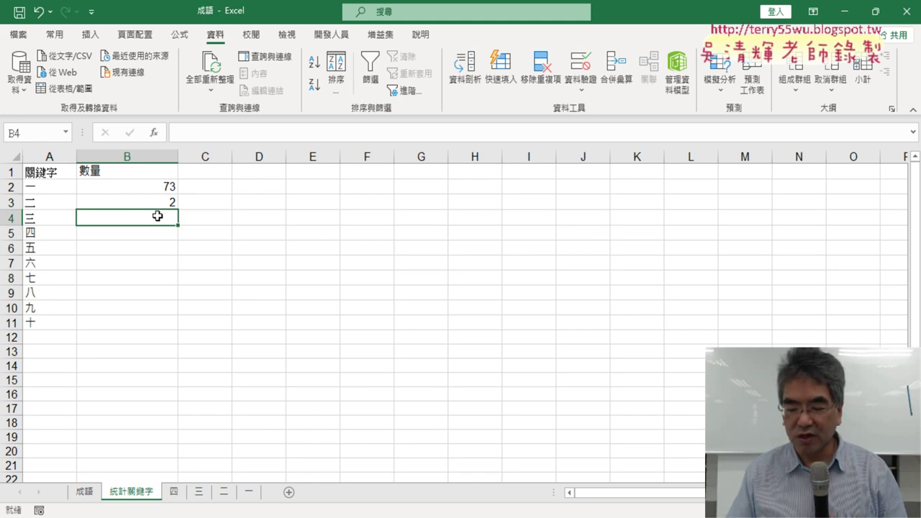
type("12")
key("Return")
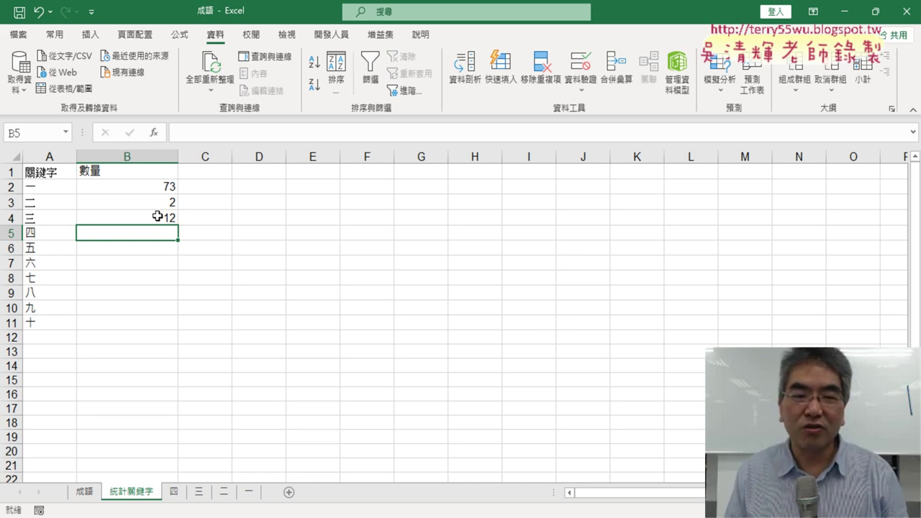
left_click_drag(158, 186, 157, 218)
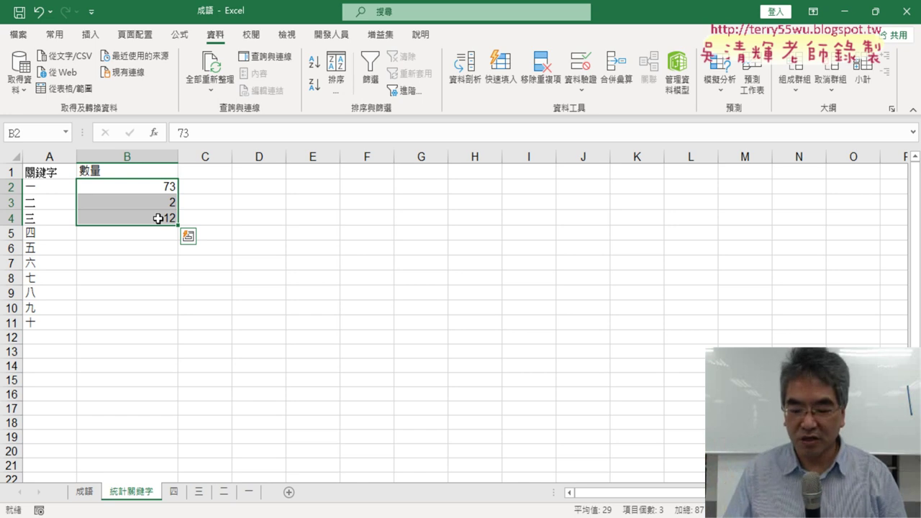
Delete the typed counts and select the keyword table A1:B11
key("Delete")
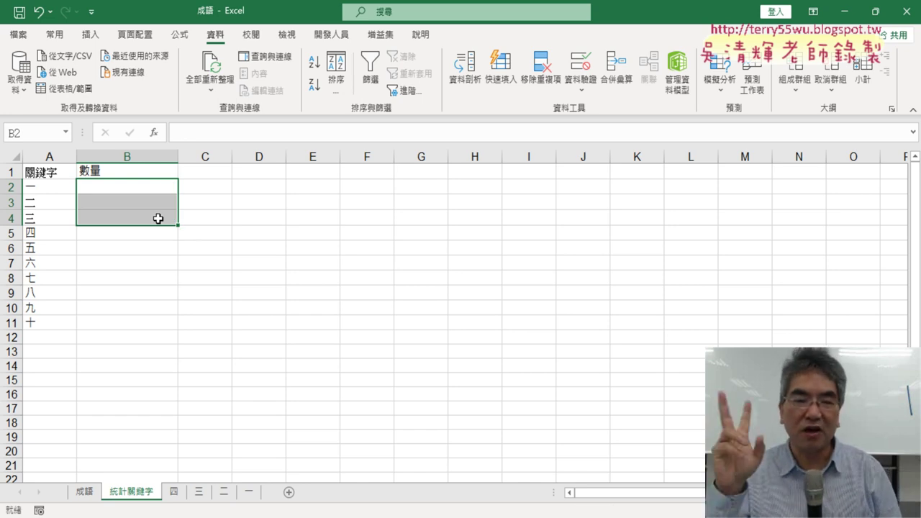
left_click(85, 492)
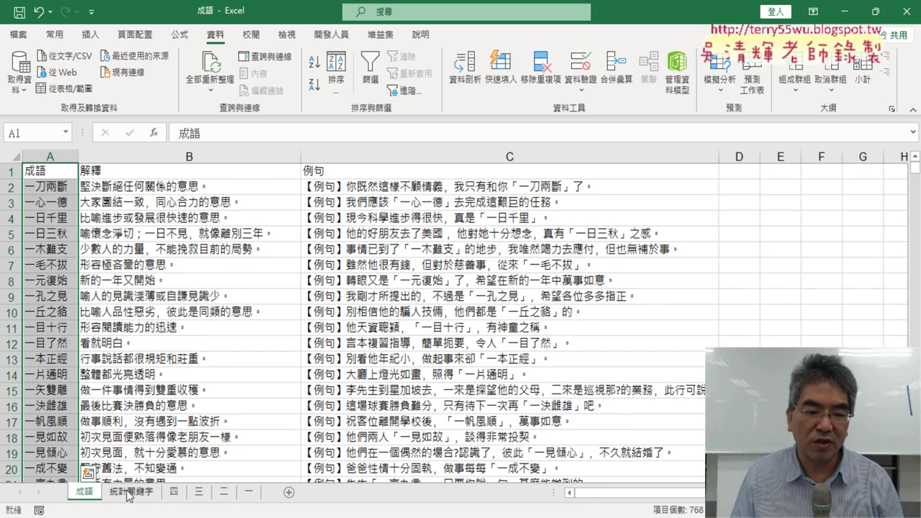
left_click(129, 492)
left_click_drag(49, 171, 123, 323)
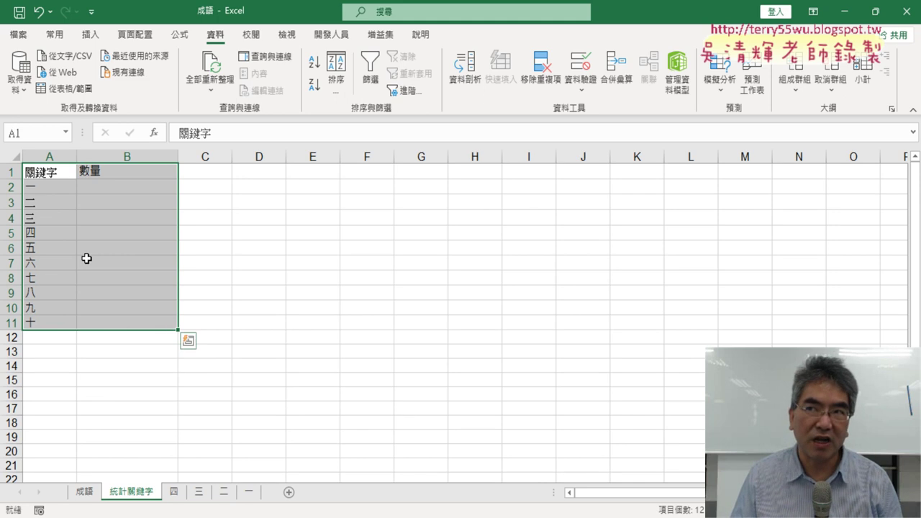
left_click(44, 171)
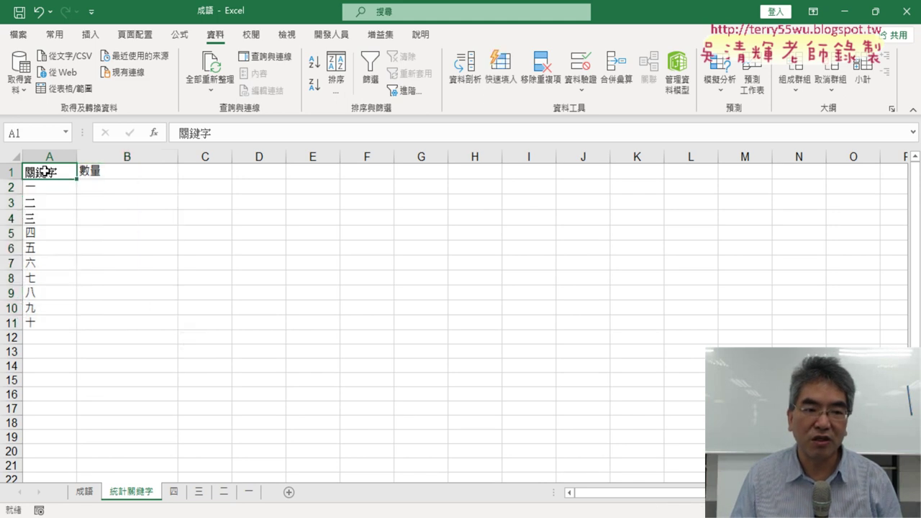
left_click(121, 173)
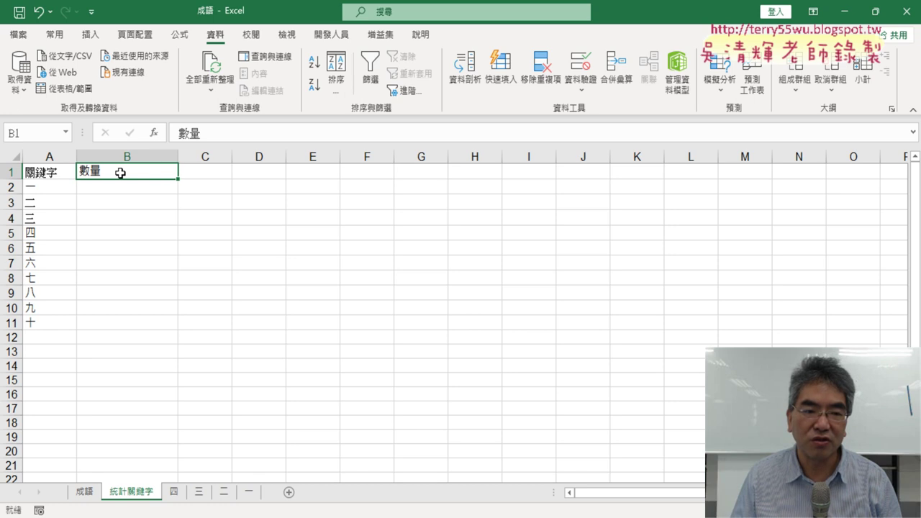
left_click_drag(53, 171, 125, 323)
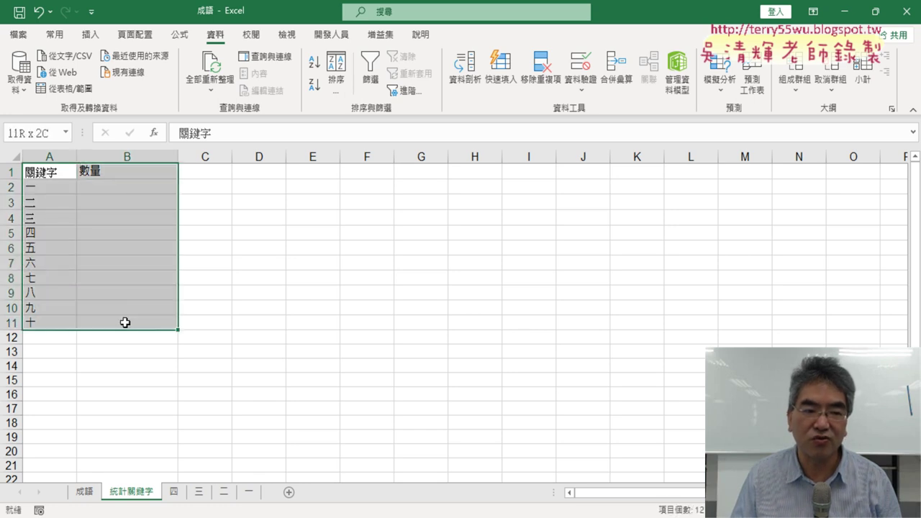
Apply All Borders (所有框線) to the keyword table A1:B11
left_click(55, 33)
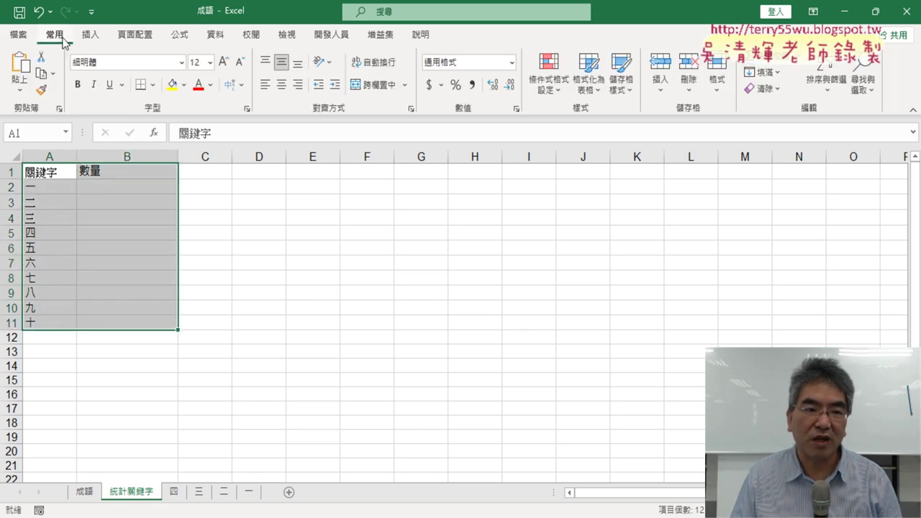
left_click(153, 85)
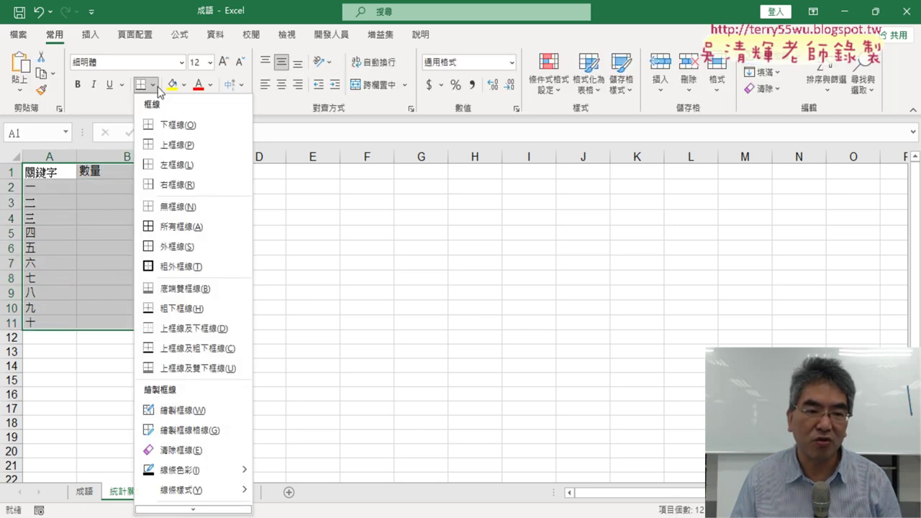
left_click(178, 226)
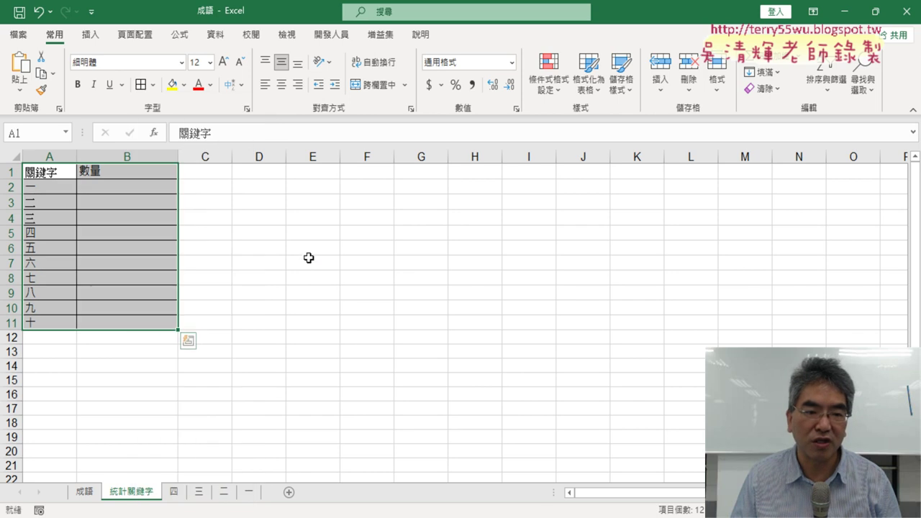
left_click(309, 259)
Give header A1:B1 red text on a yellow fill, then start a function in B2
left_click_drag(43, 168, 130, 323)
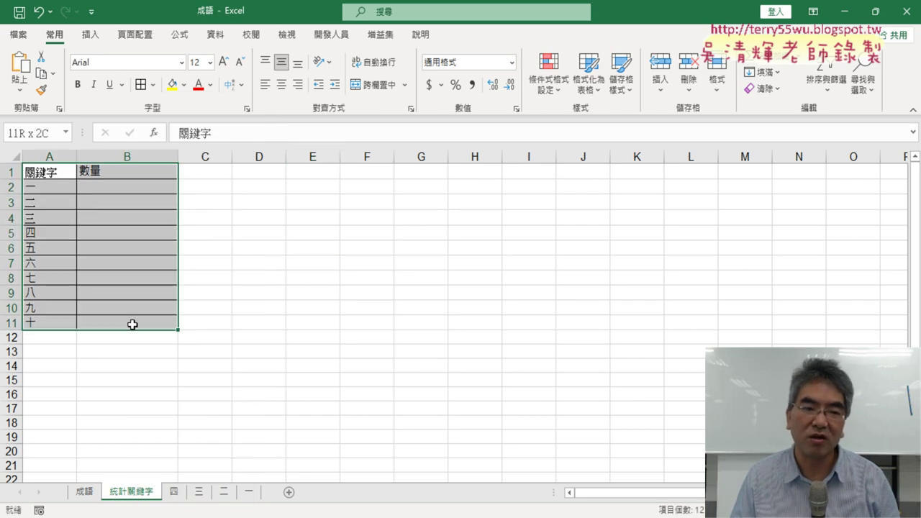
left_click(72, 171)
left_click_drag(78, 170, 103, 170)
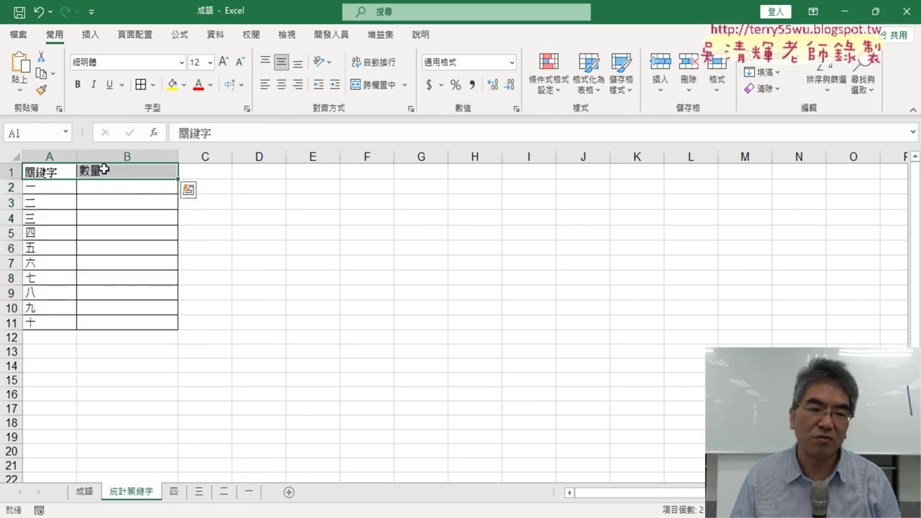
left_click(197, 84)
left_click(172, 84)
left_click(259, 261)
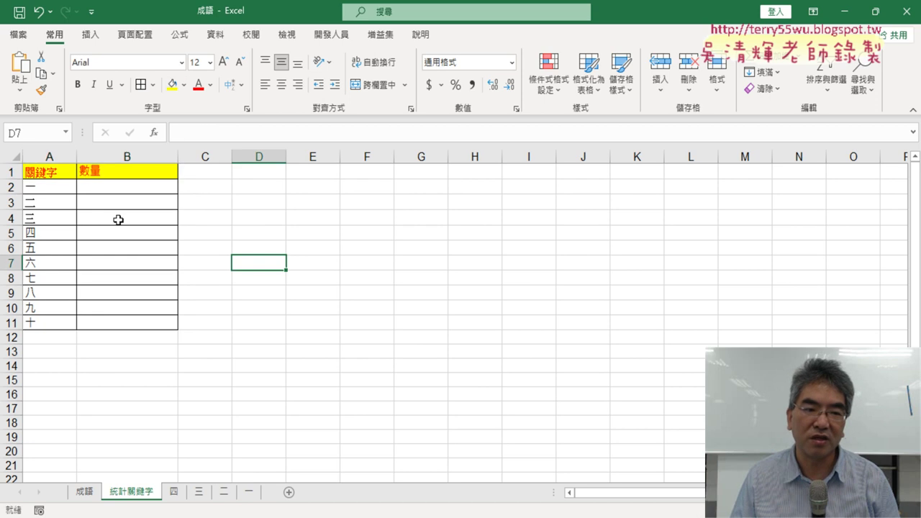
left_click_drag(45, 171, 121, 171)
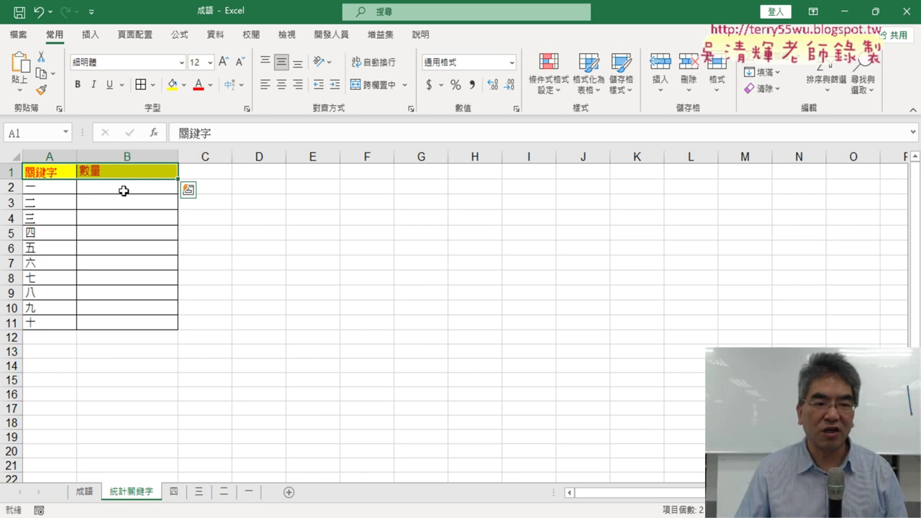
left_click(123, 190)
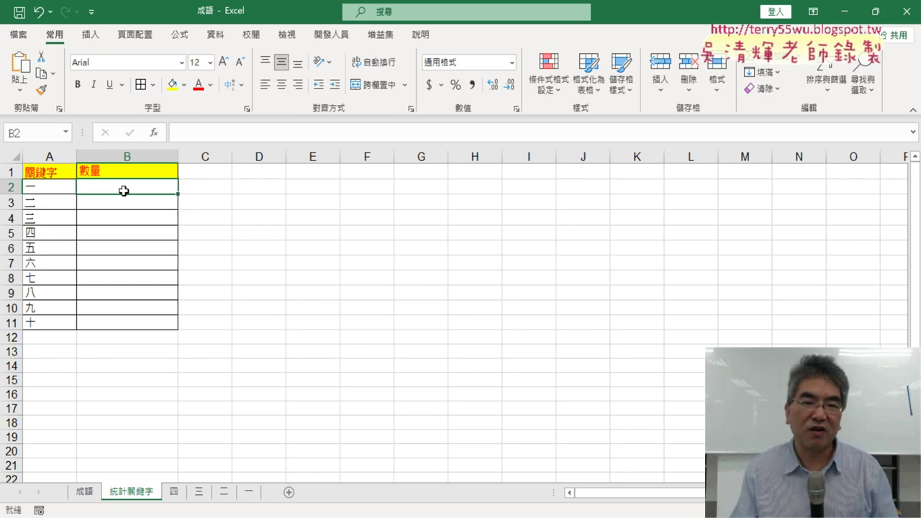
left_click(153, 132)
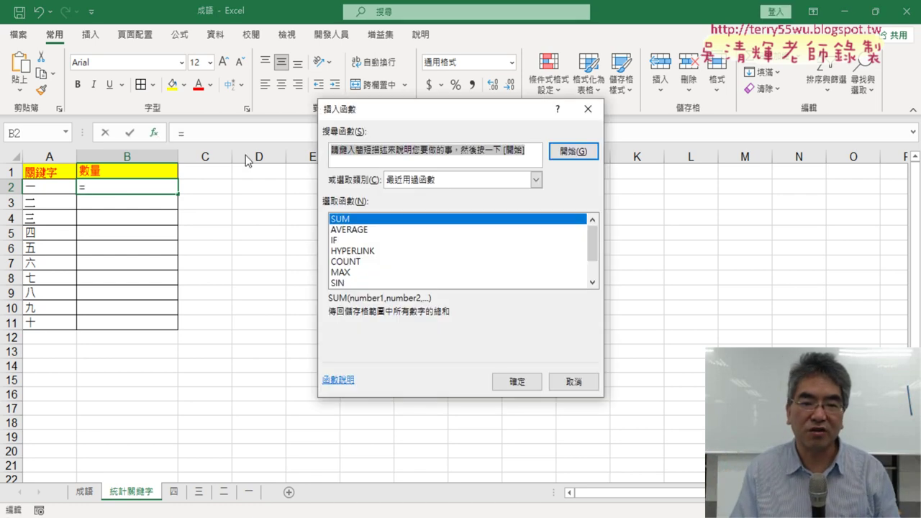
Filter Insert Function to the 統計 category and choose COUNTIF
left_click(458, 181)
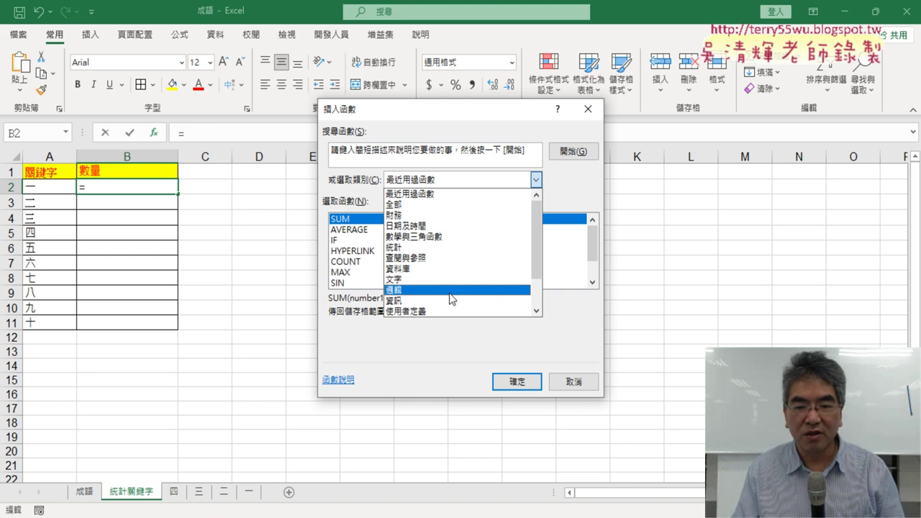
left_click(451, 247)
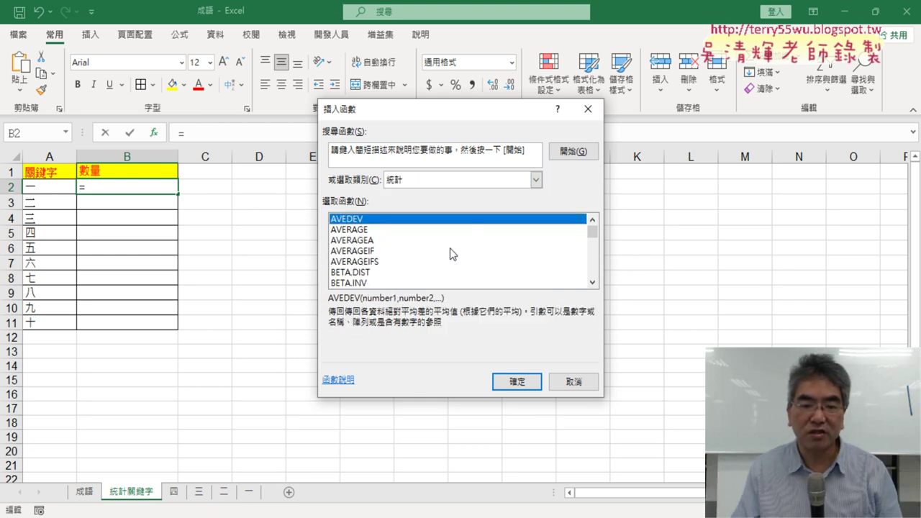
left_click(593, 283)
left_click(594, 283)
left_click(593, 282)
left_click(593, 283)
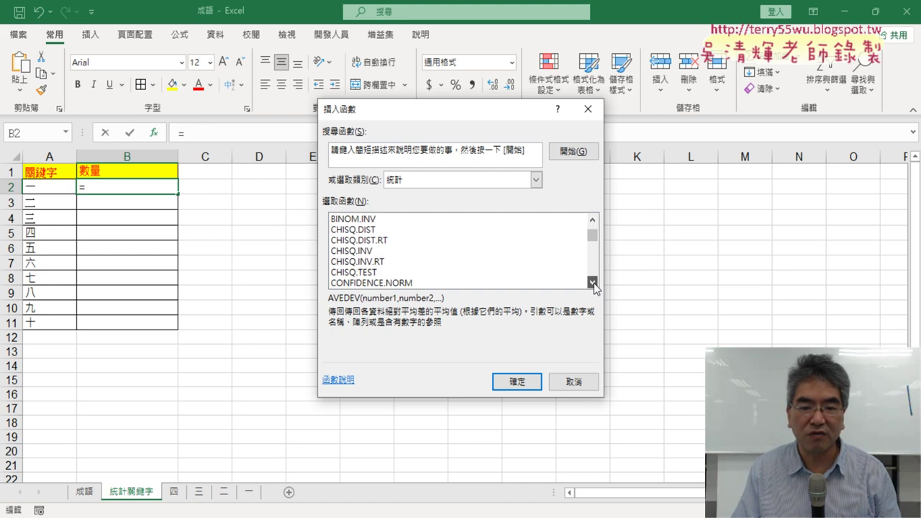
left_click(593, 283)
left_click(593, 282)
left_click(593, 283)
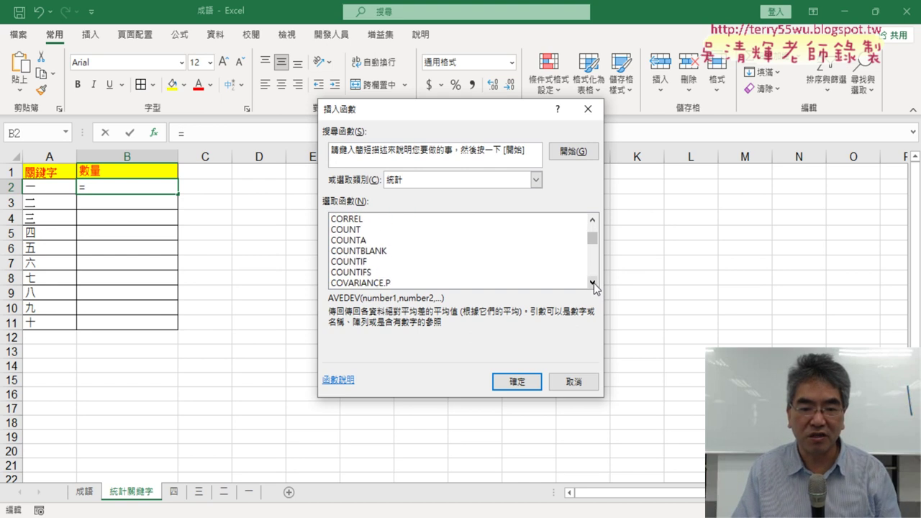
left_click(363, 262)
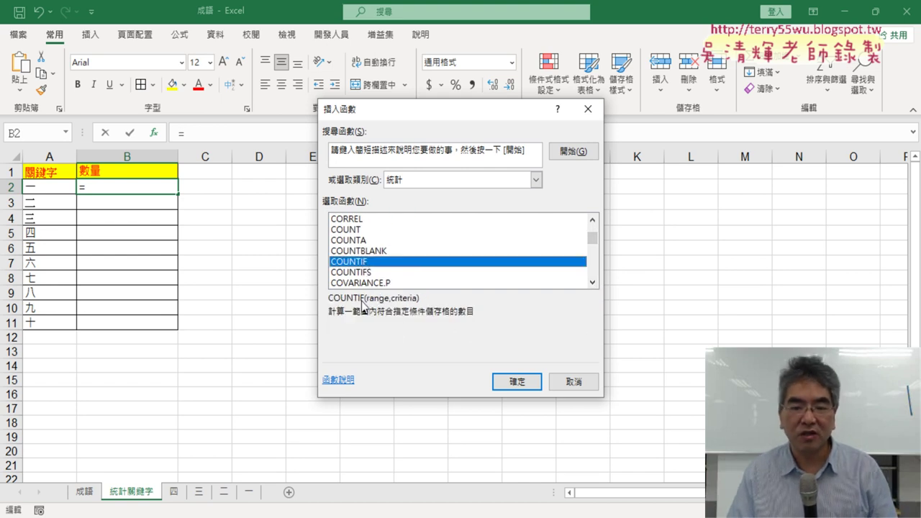
left_click(518, 385)
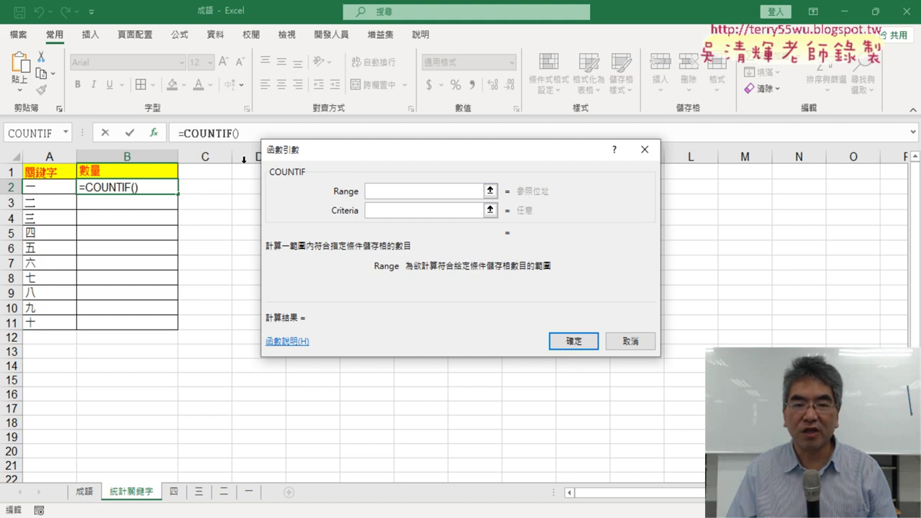
Cancel the COUNTIF arguments and move to column A of the 成語 sheet
left_click(636, 342)
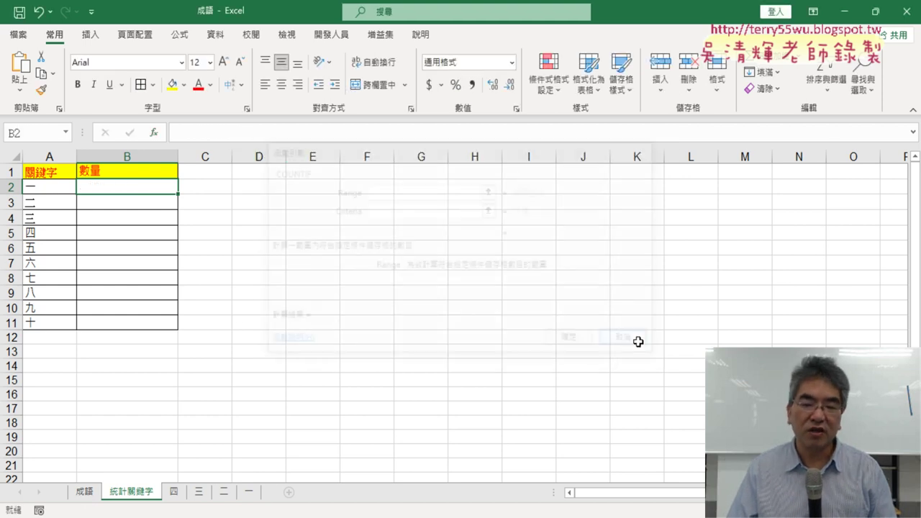
left_click(85, 492)
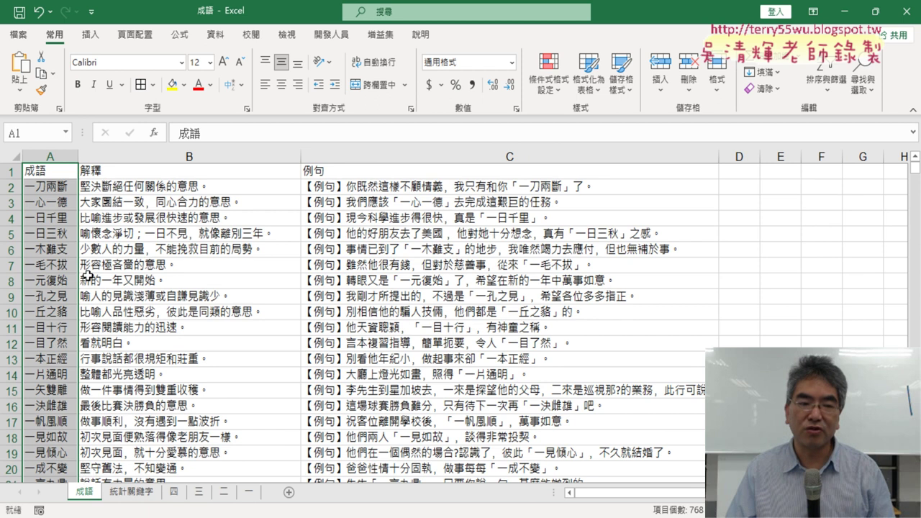
left_click(35, 171)
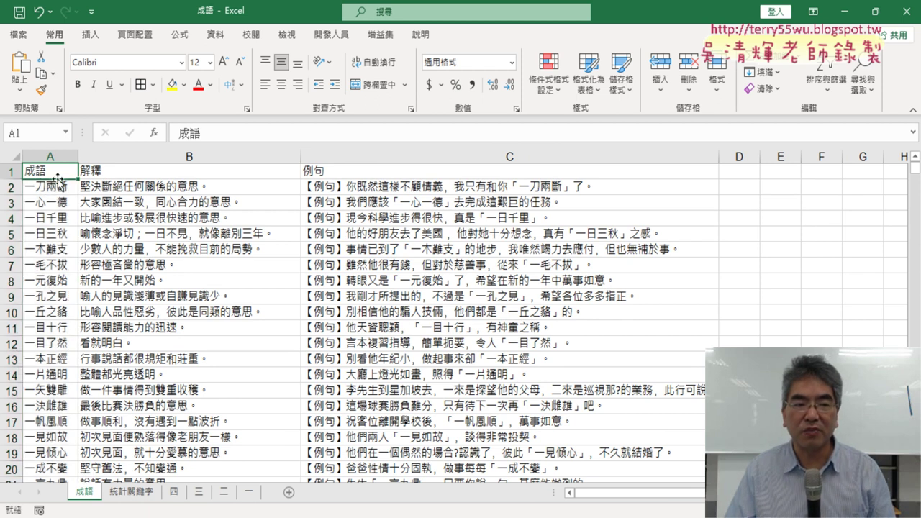
left_click(46, 189)
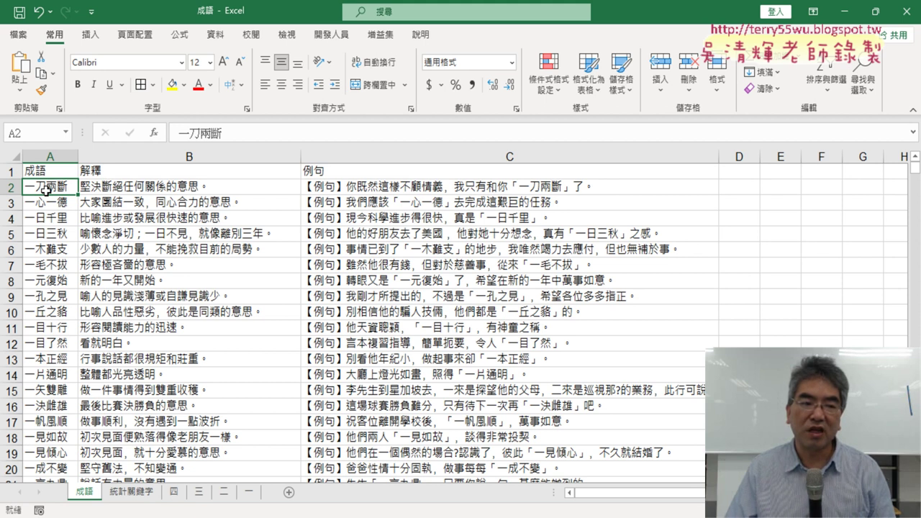
left_click(46, 171)
double_click(188, 134)
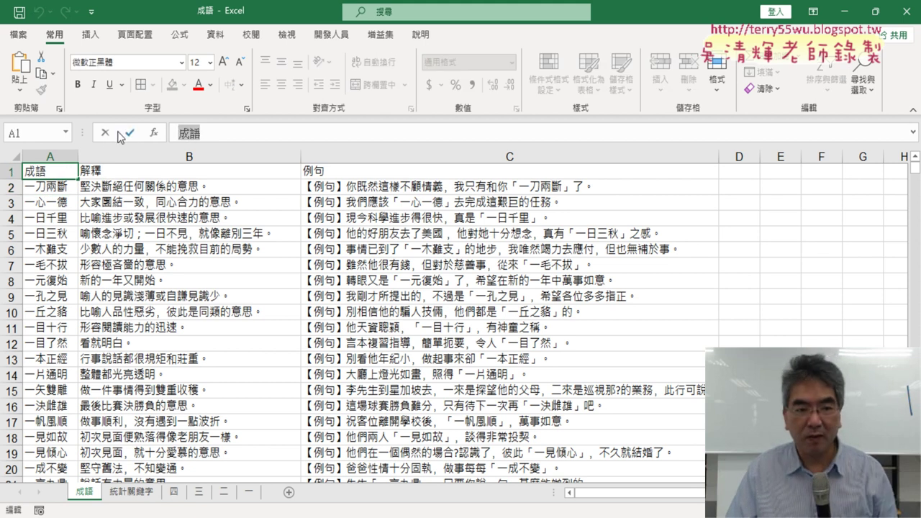
left_click(41, 171)
Select the idioms from A2 down and define them as the name 成語
left_click(49, 186)
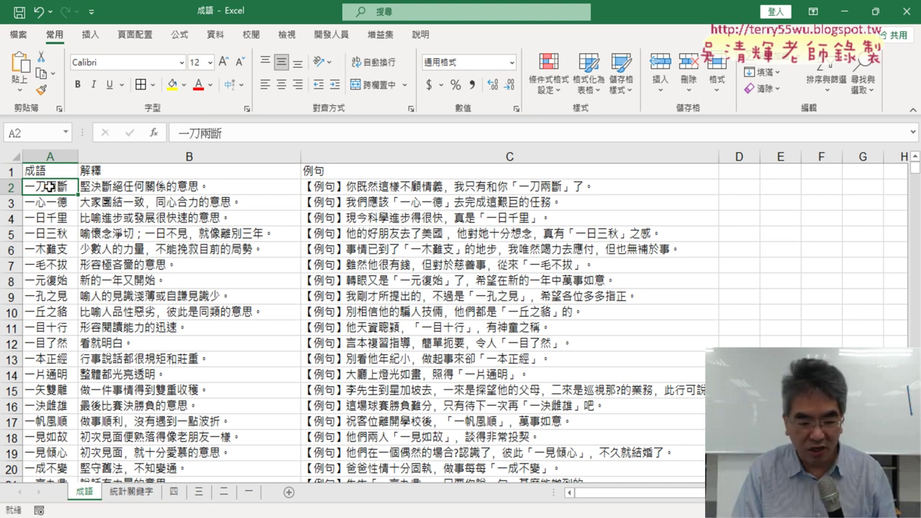
key("ctrl+shift+Down")
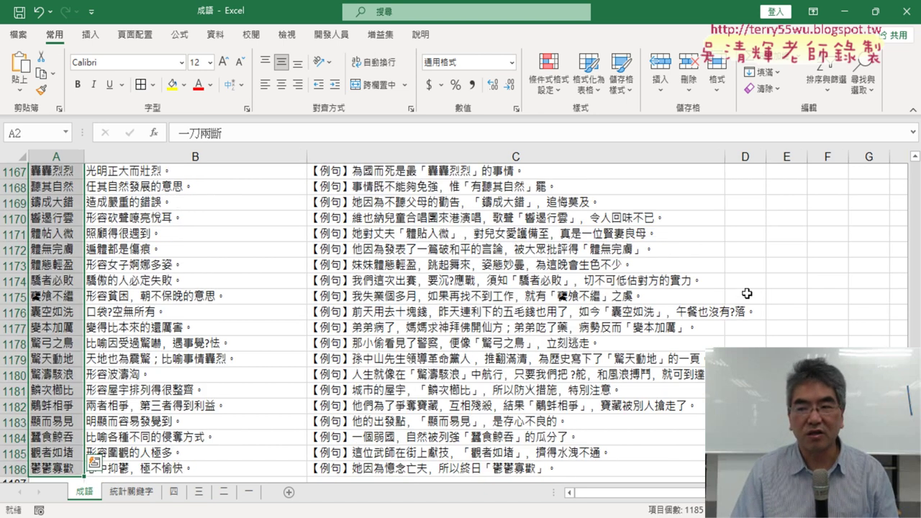
scroll(360, 323, "up", 20)
scroll(360, 323, "up", 20)
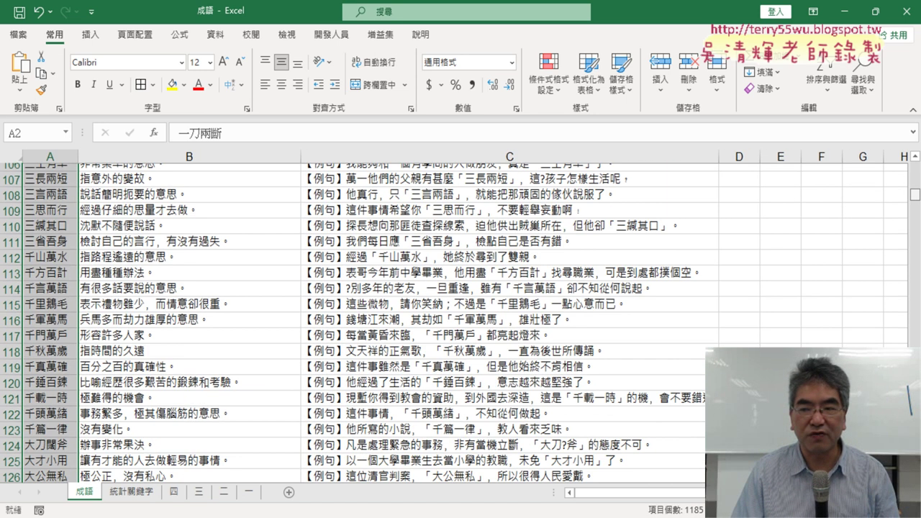
scroll(287, 216, "up", 20)
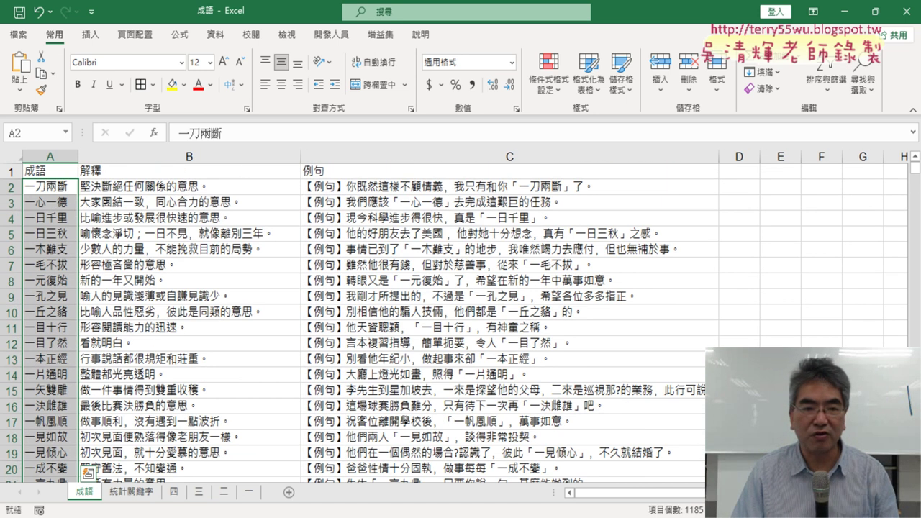
left_click(32, 133)
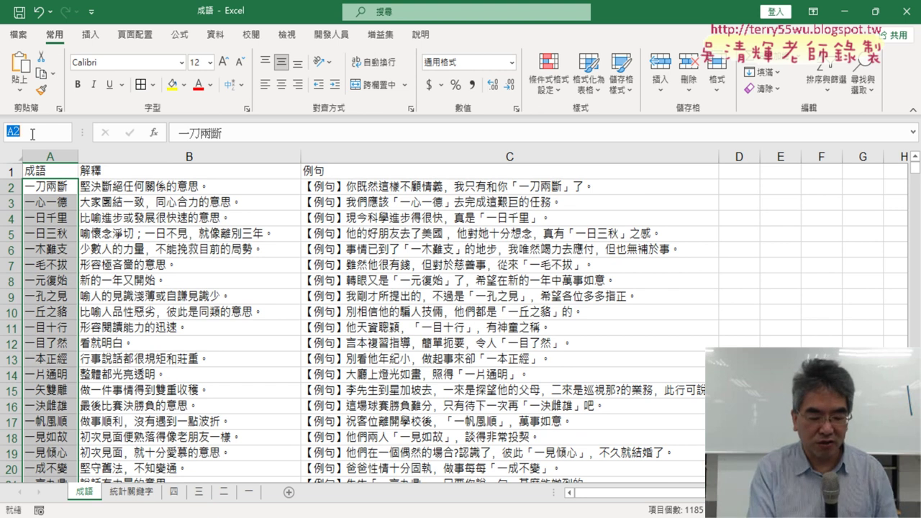
type("成語")
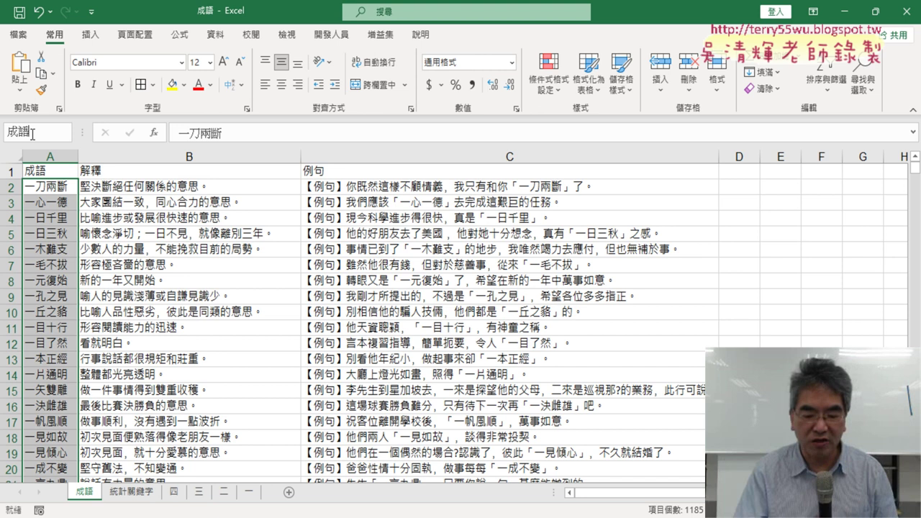
key("Return")
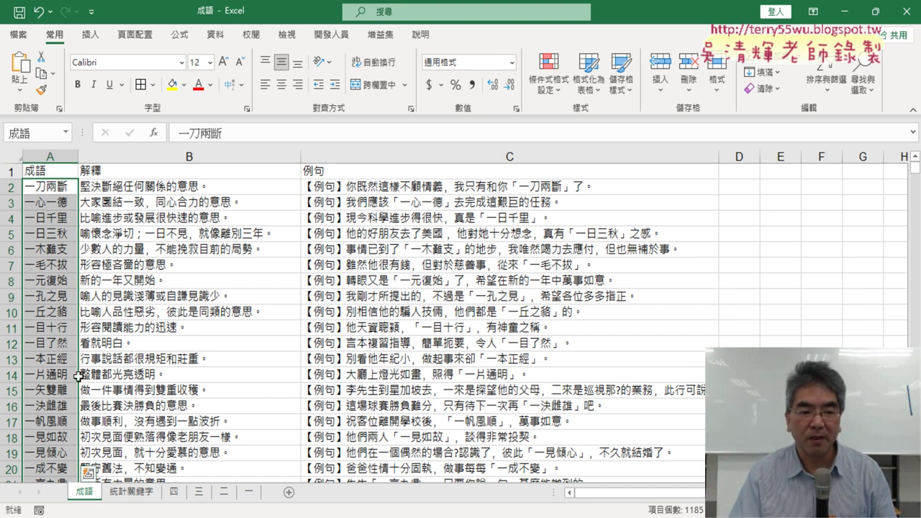
Insert COUNTIF into B2 of 統計關鍵字 from the statistical functions
left_click(137, 493)
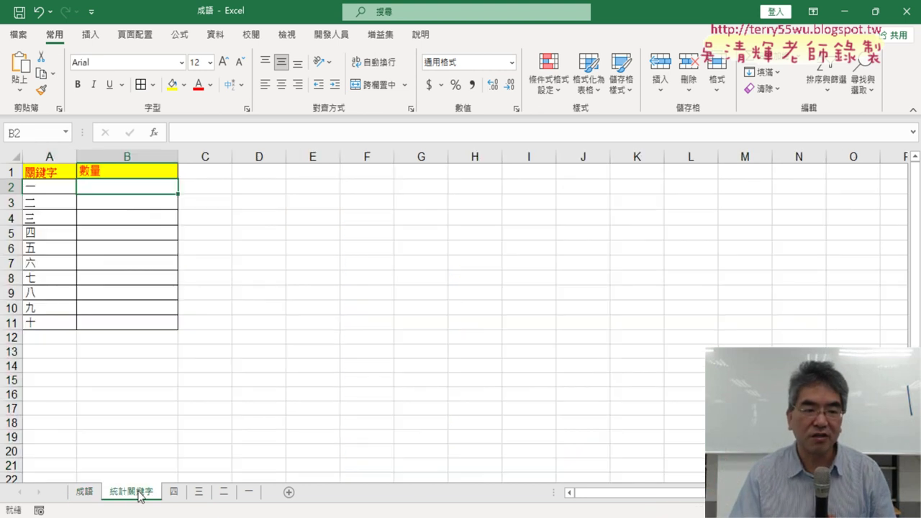
left_click(153, 133)
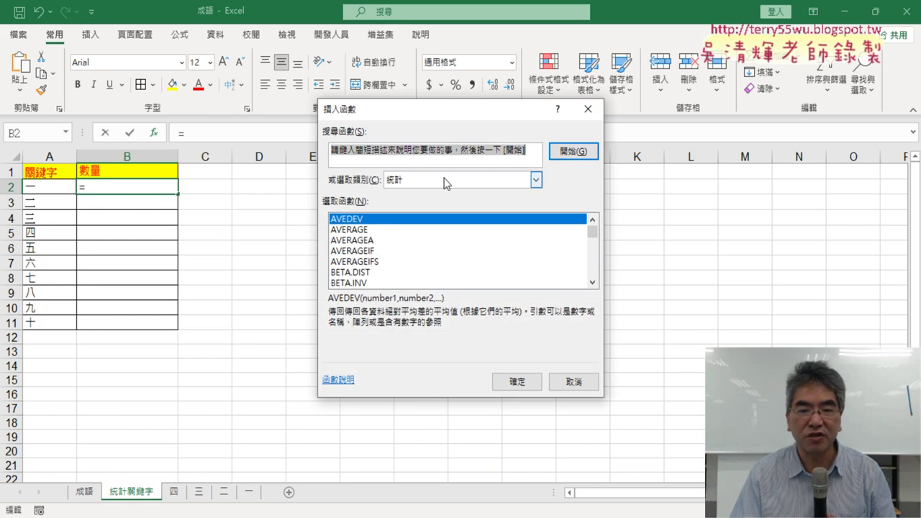
left_click(593, 284)
left_click(593, 284)
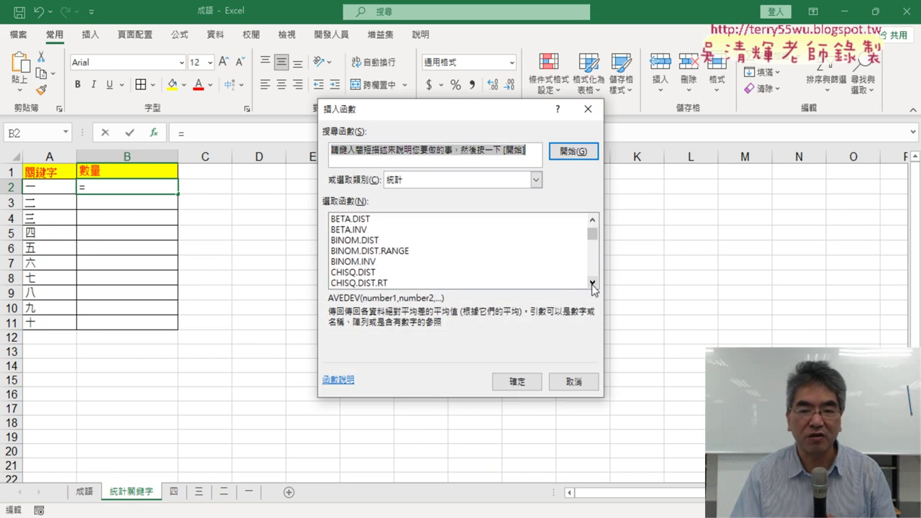
left_click(592, 285)
left_click(593, 284)
scroll(593, 284, "down", 1)
scroll(593, 284, "down", 1)
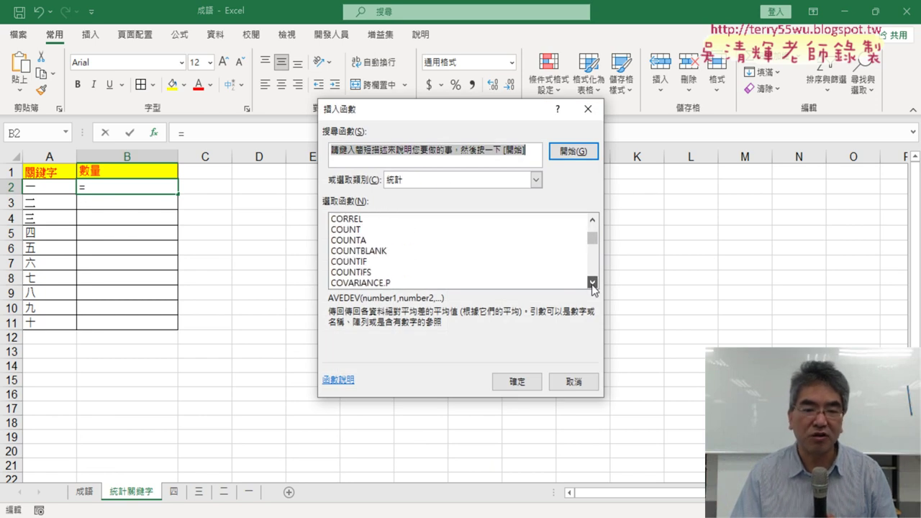
left_click(381, 262)
double_click(382, 262)
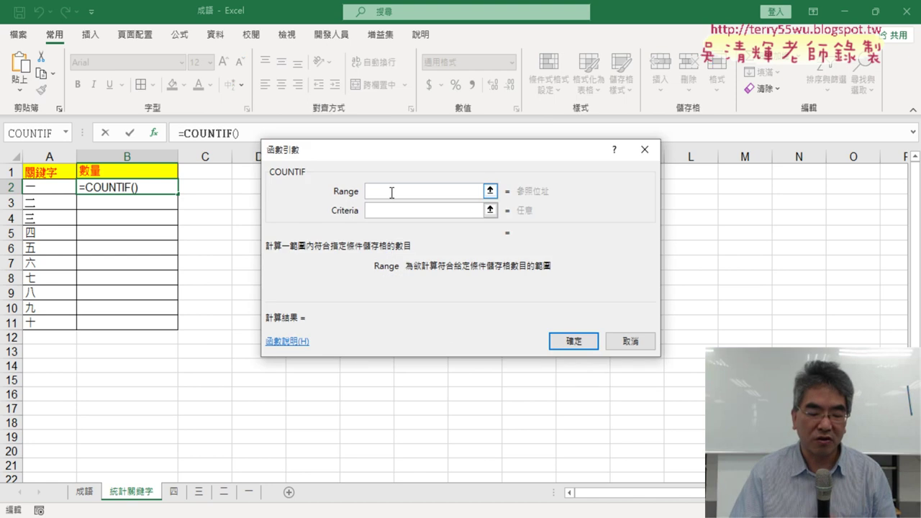
Set Range 成語 and Criteria A2, then fill B2 down to B11
key("F3")
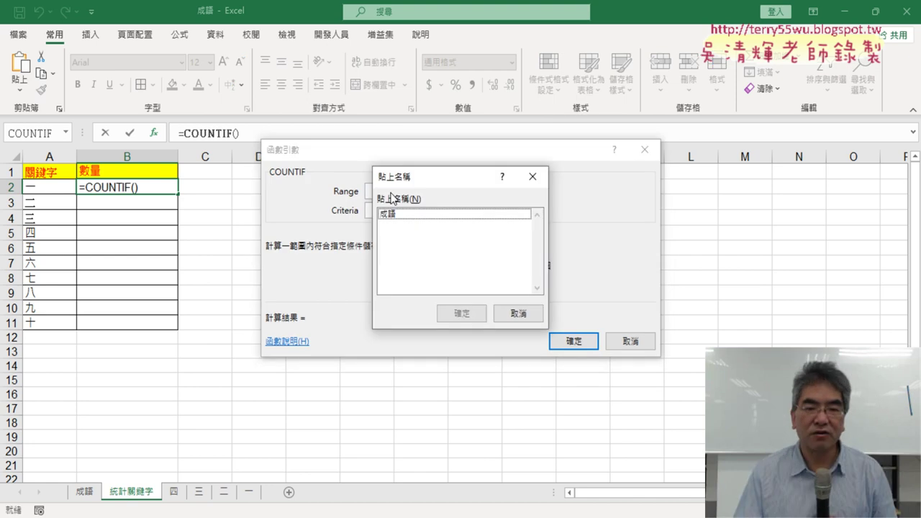
double_click(401, 215)
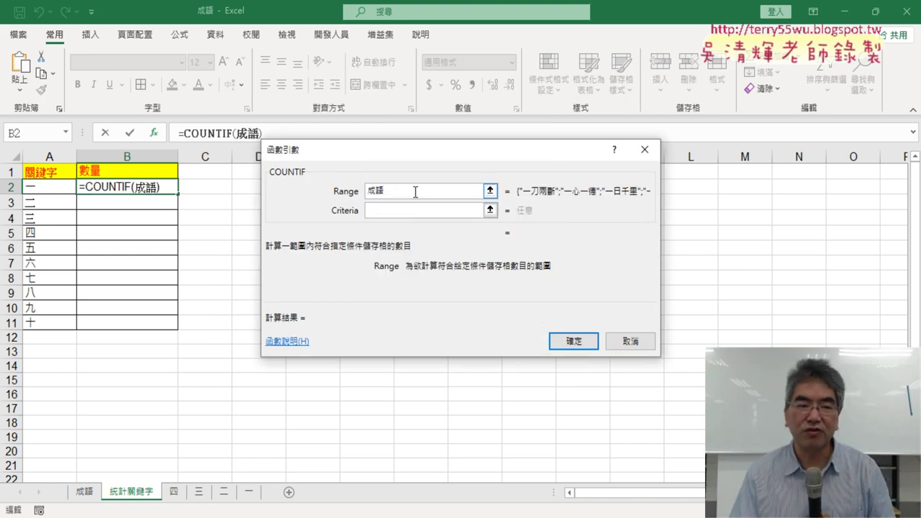
left_click(386, 213)
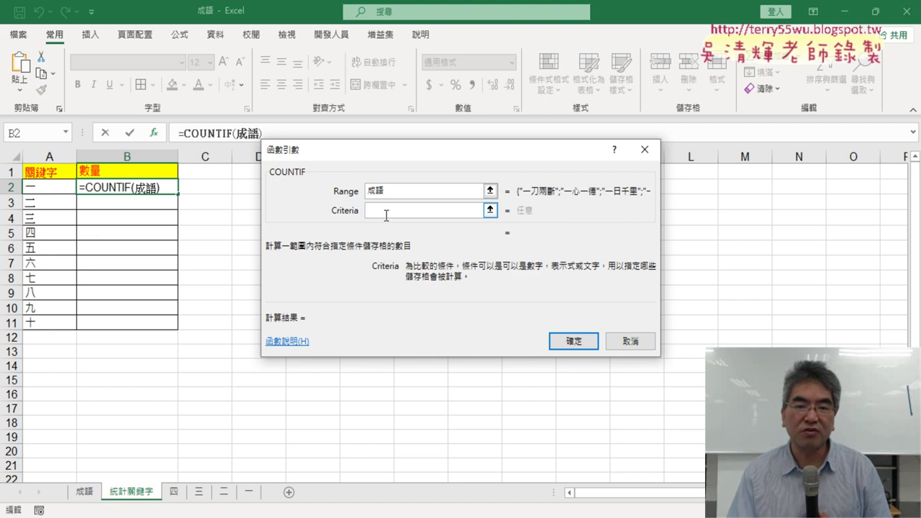
left_click(57, 189)
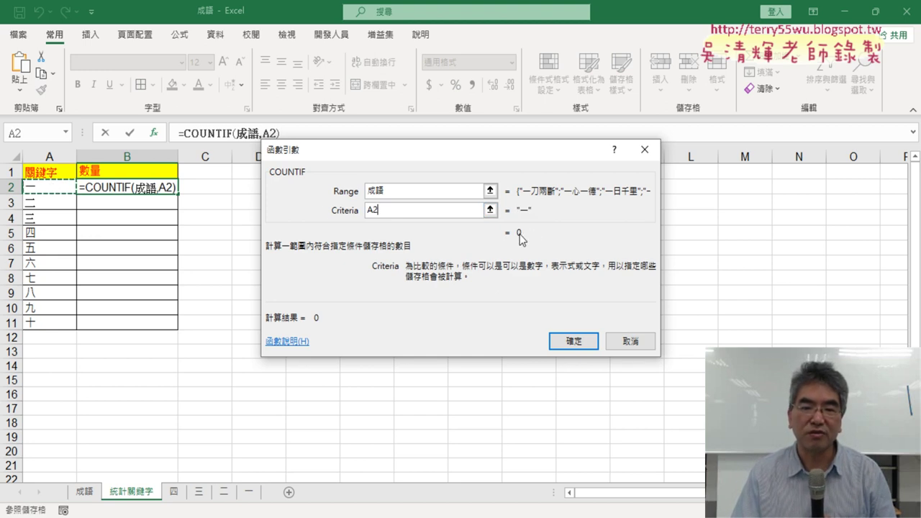
left_click(574, 341)
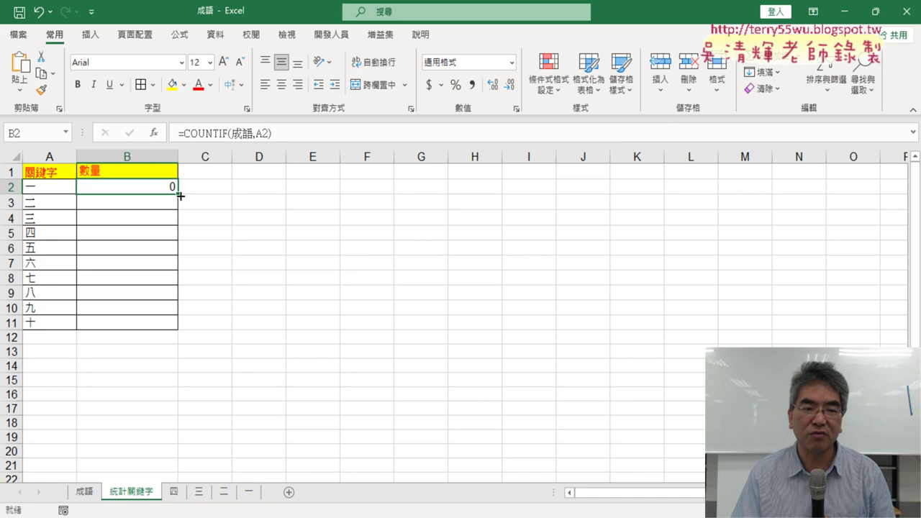
left_click_drag(180, 196, 179, 325)
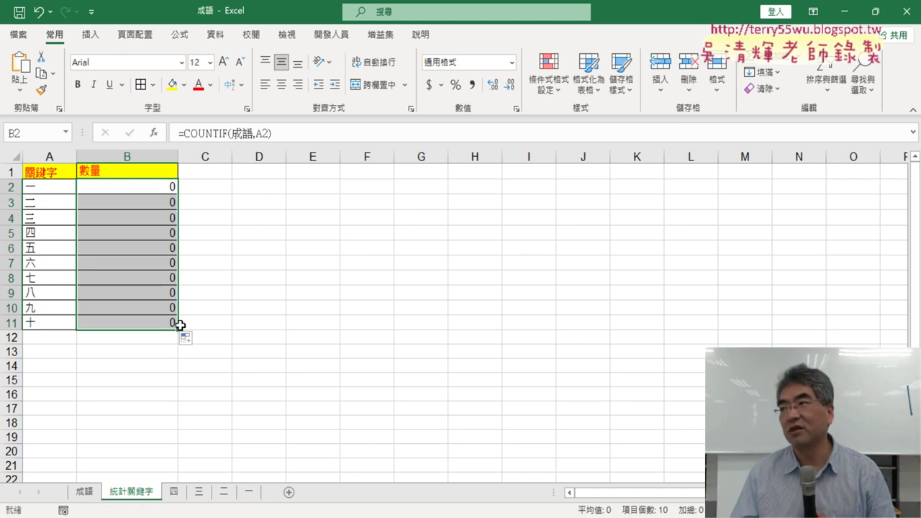
Reopen B2's COUNTIF arguments to review the range
left_click(154, 185)
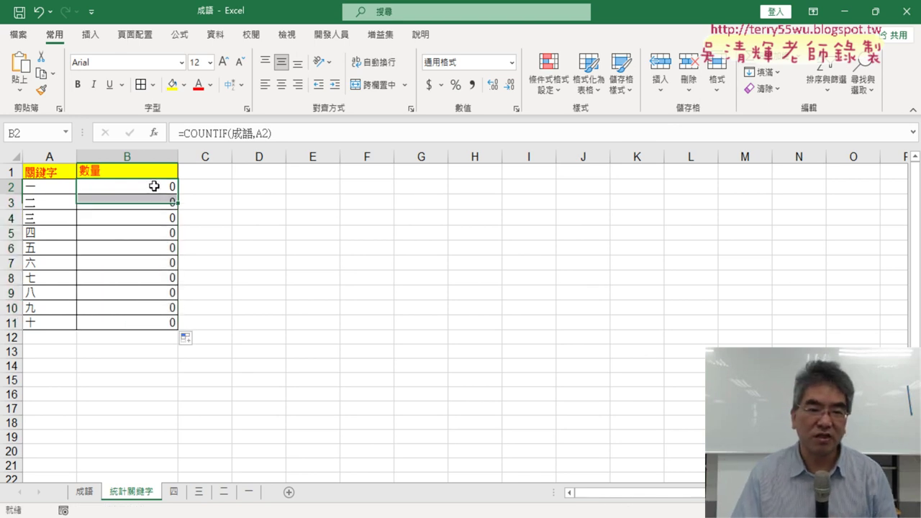
left_click(218, 133)
left_click(154, 133)
left_click(393, 193)
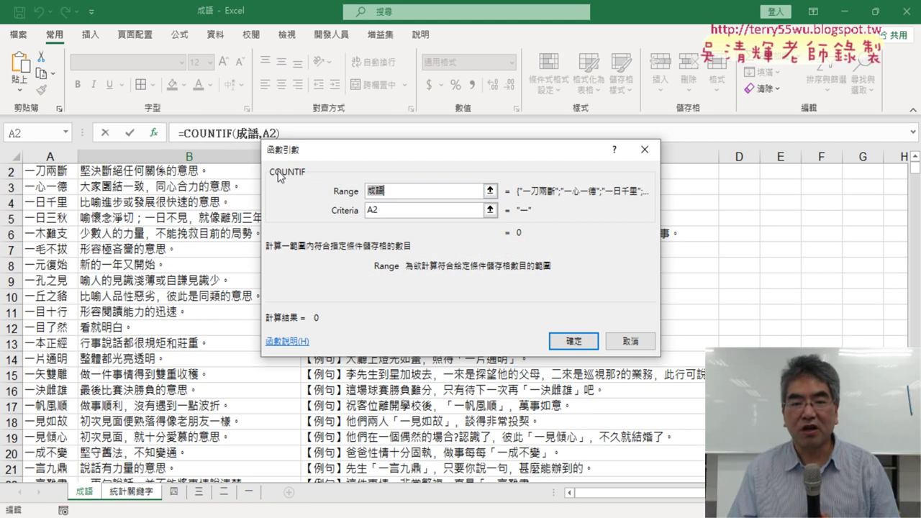
left_click(392, 211)
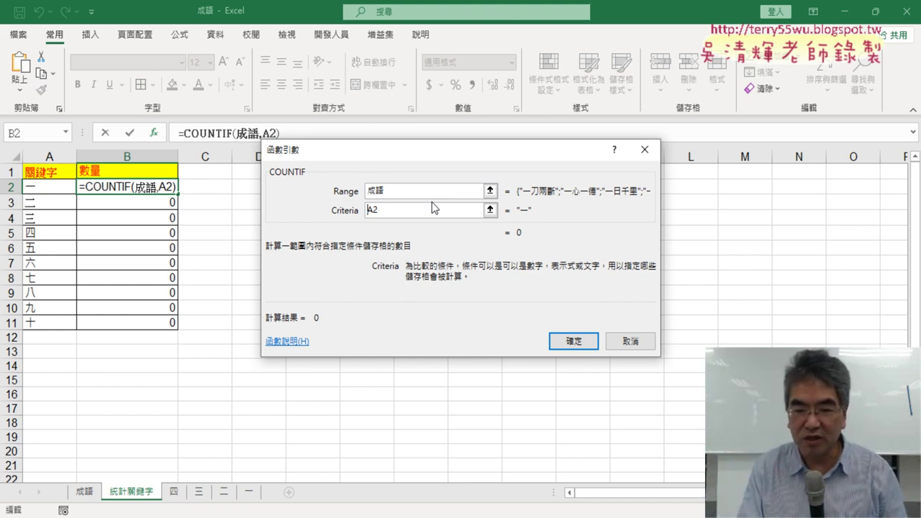
Change B2's criteria to "=*"&A2&"*" so it counts 73 idioms containing 一
type("\"\"")
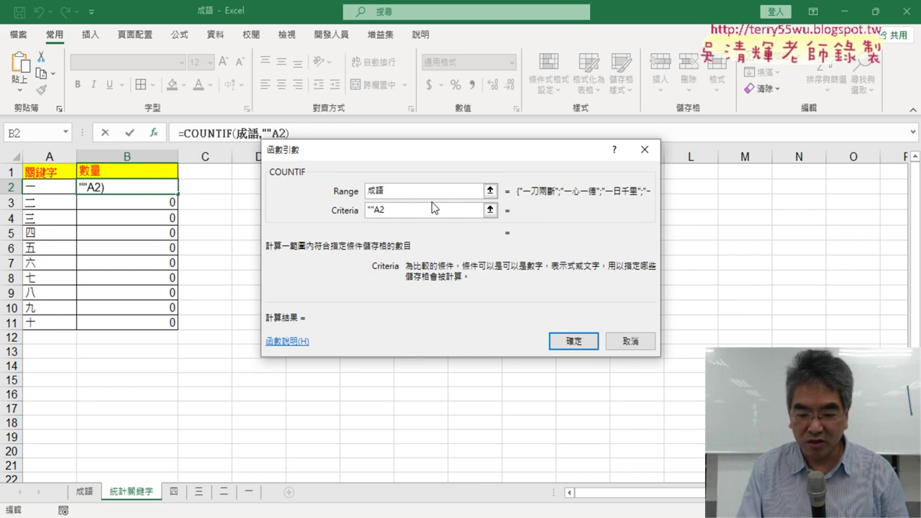
type("&")
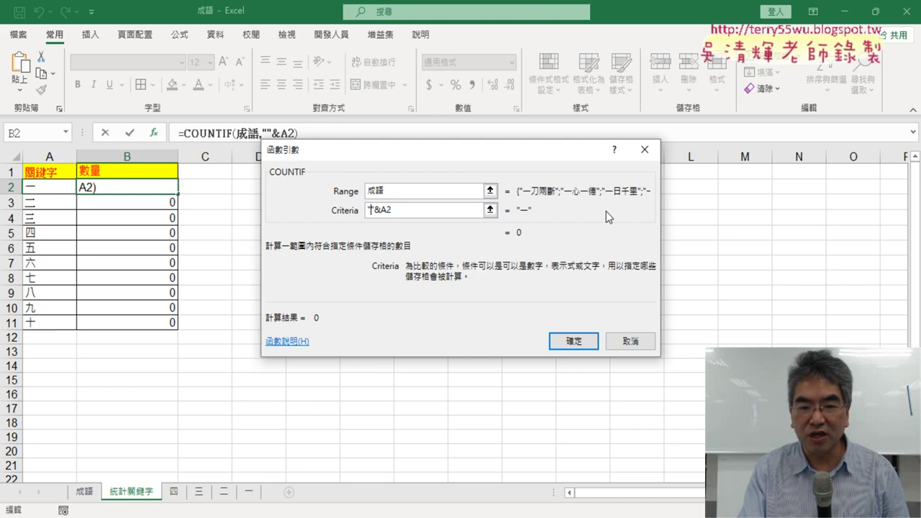
type("儿")
key("BackSpace")
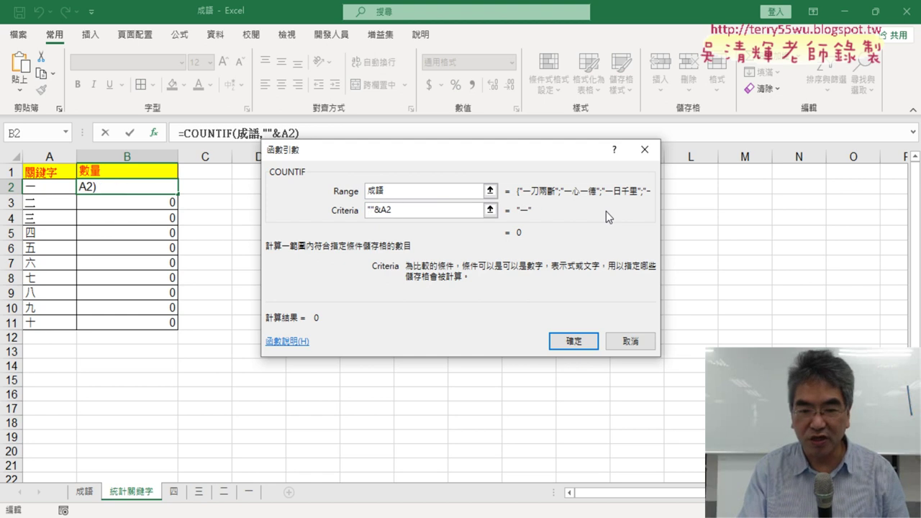
type("=")
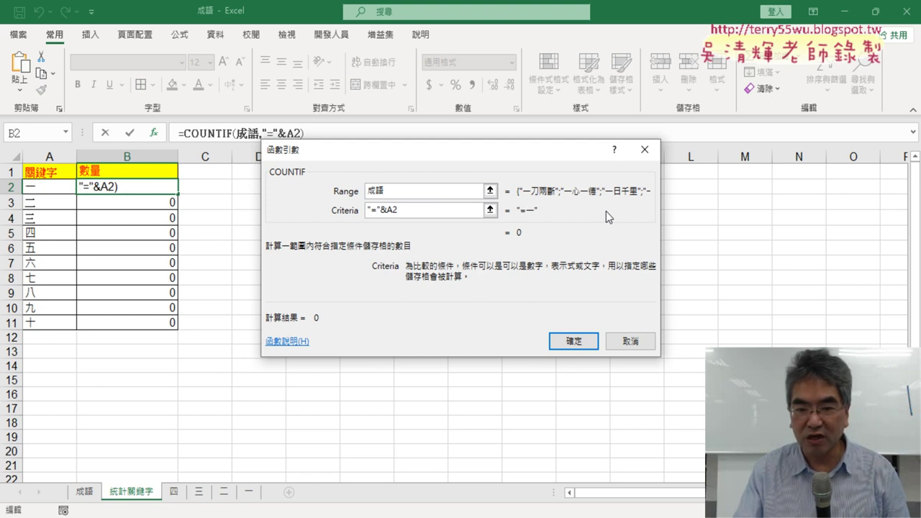
type("*")
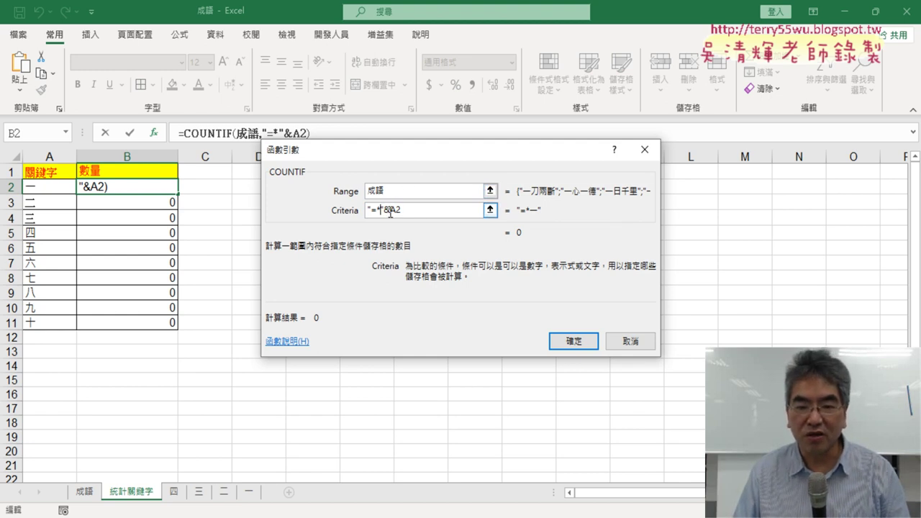
left_click(428, 211)
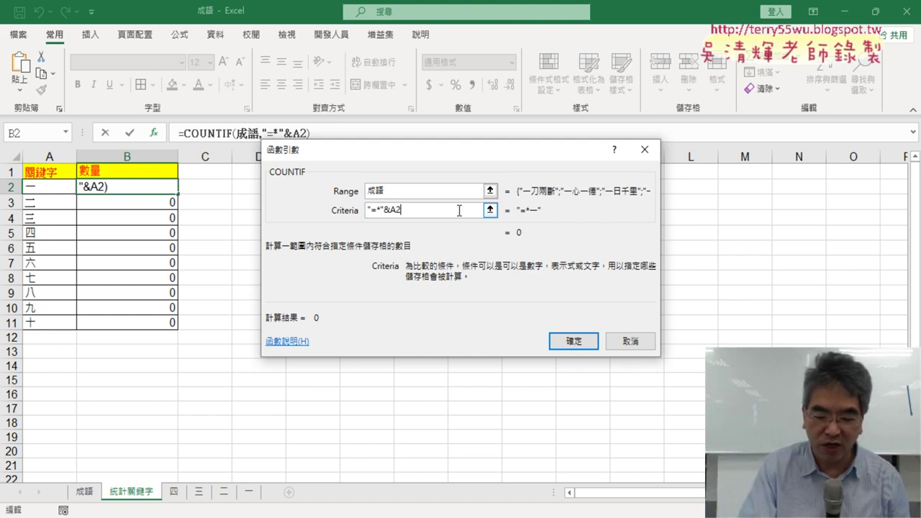
type("&")
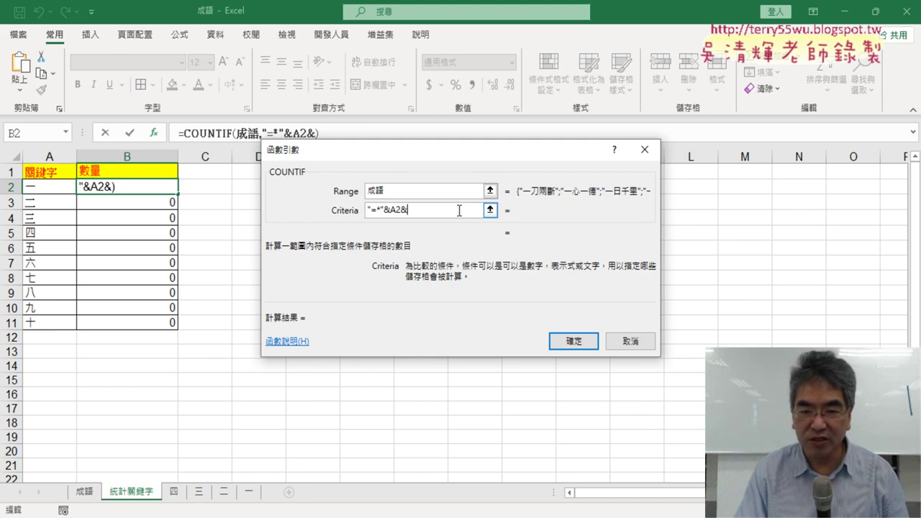
type("\"\"")
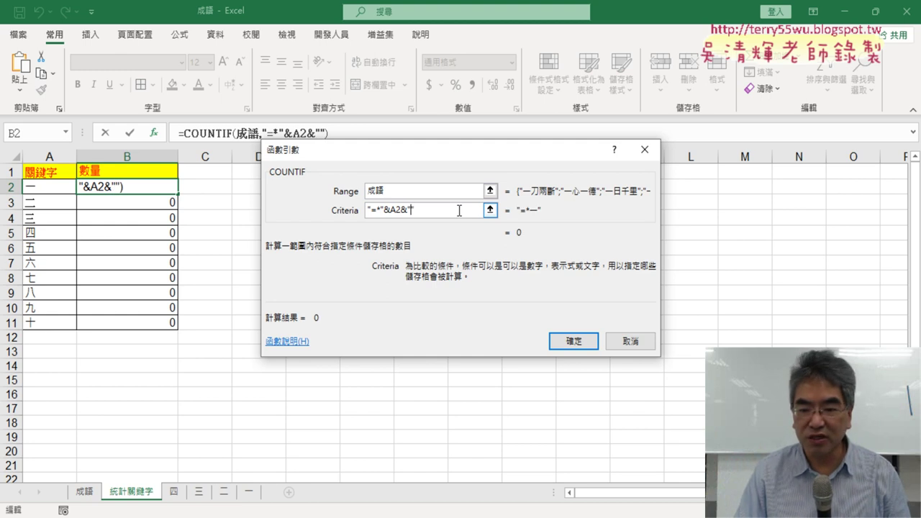
key("Left")
type("*")
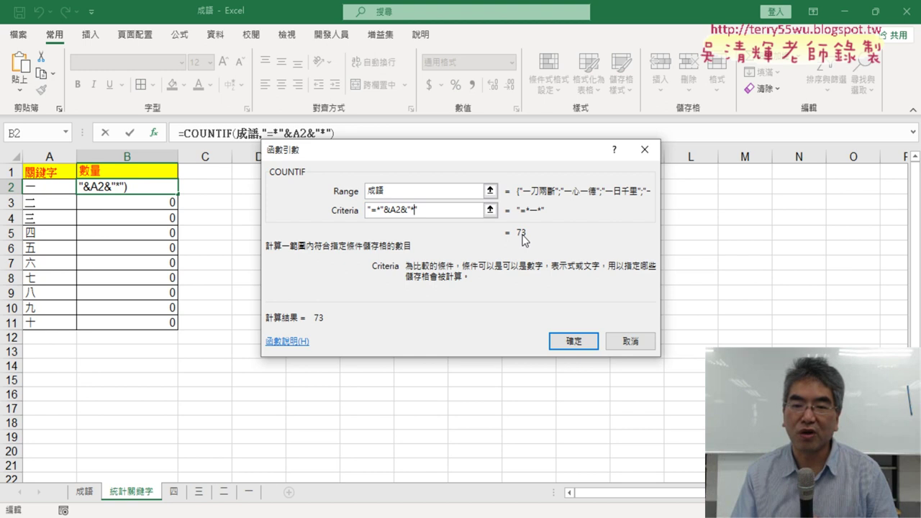
left_click(576, 340)
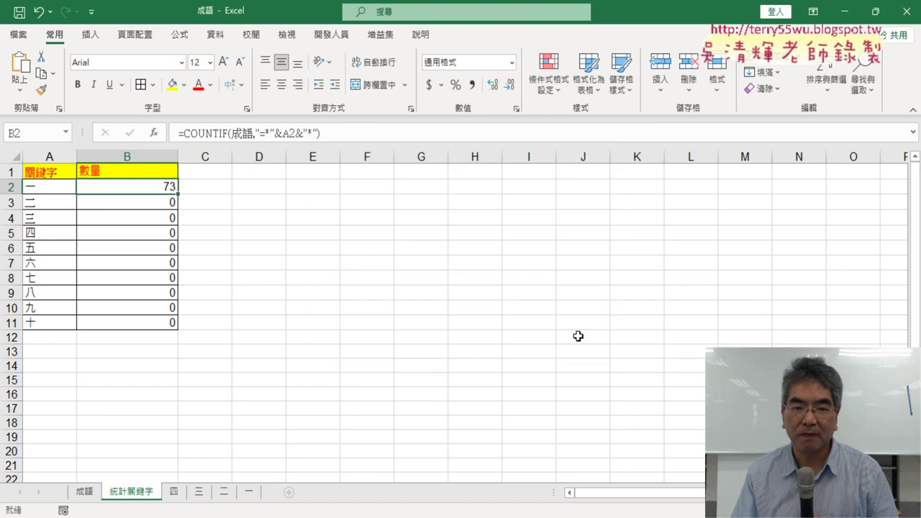
Fill the wildcard formula down to B11 and verify counts 2, 12, 7, 5, 1, 5, 9, 8, 8
left_click_drag(179, 194, 181, 330)
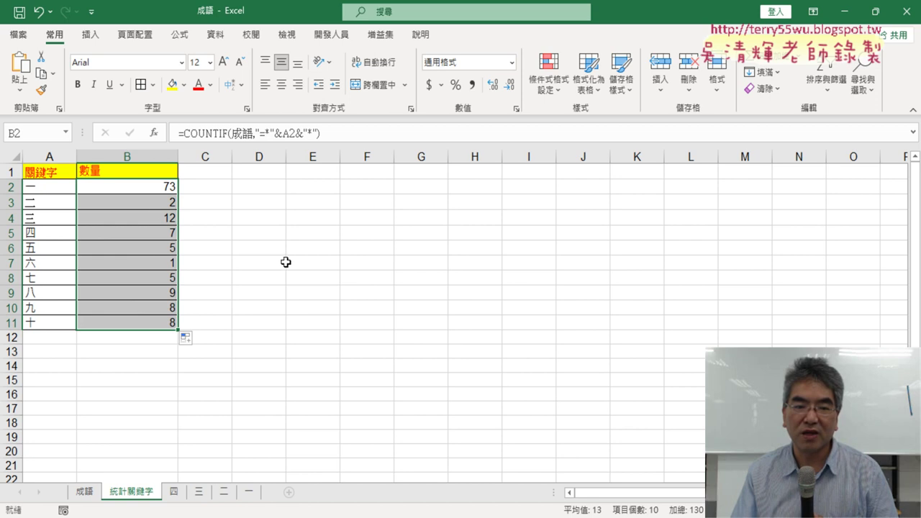
left_click(149, 205)
left_click(152, 216)
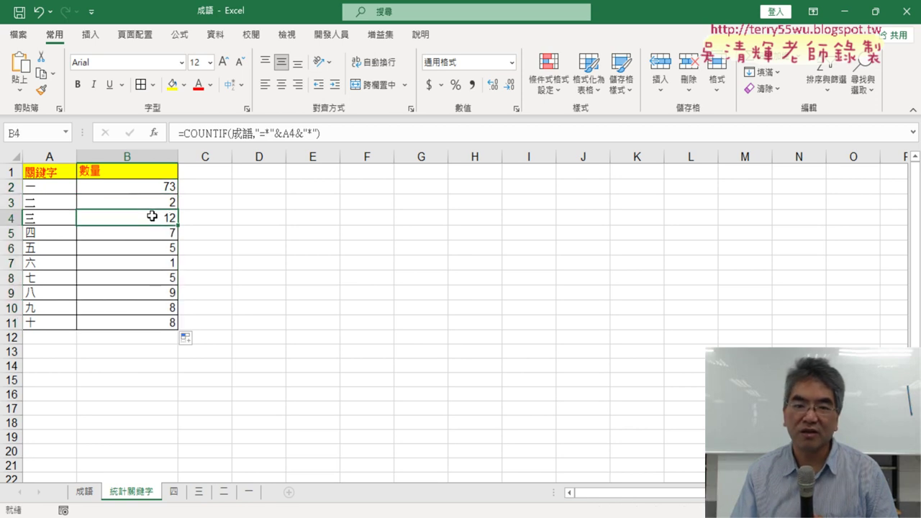
left_click(152, 236)
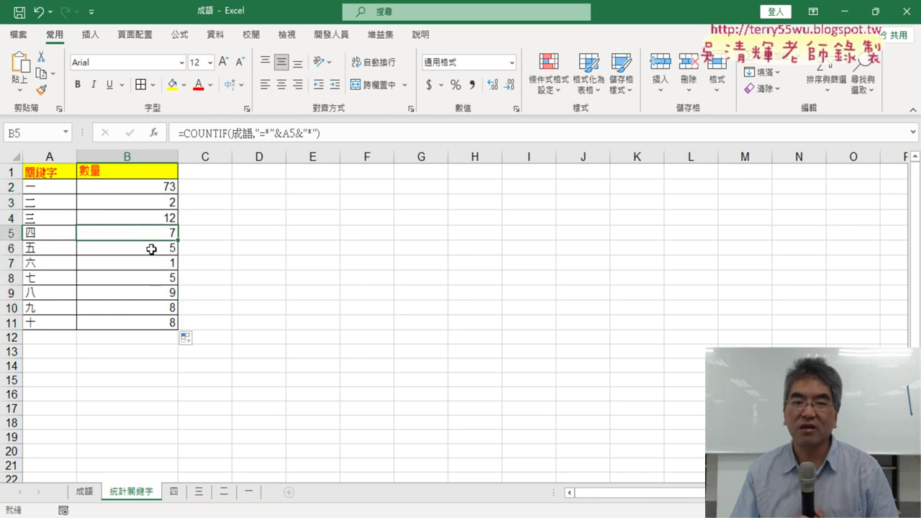
left_click(151, 248)
left_click(160, 266)
left_click(161, 278)
left_click(160, 296)
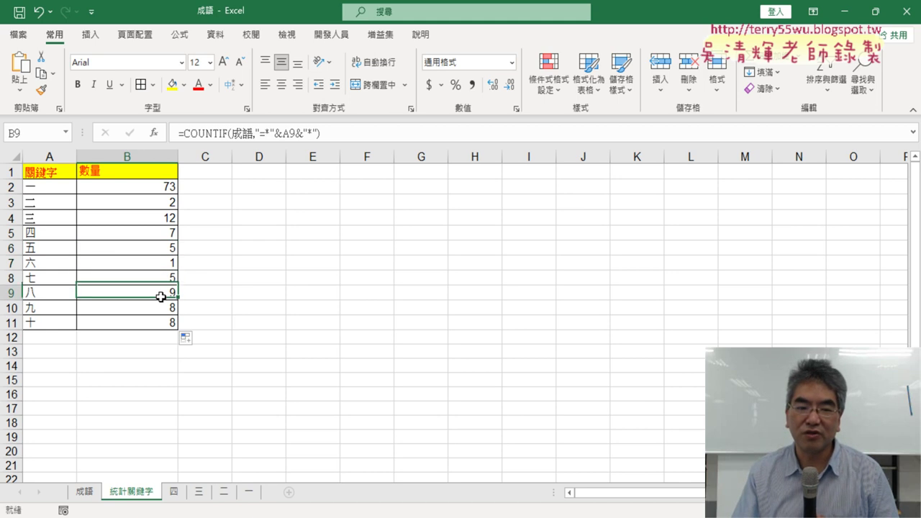
left_click(159, 308)
left_click(162, 321)
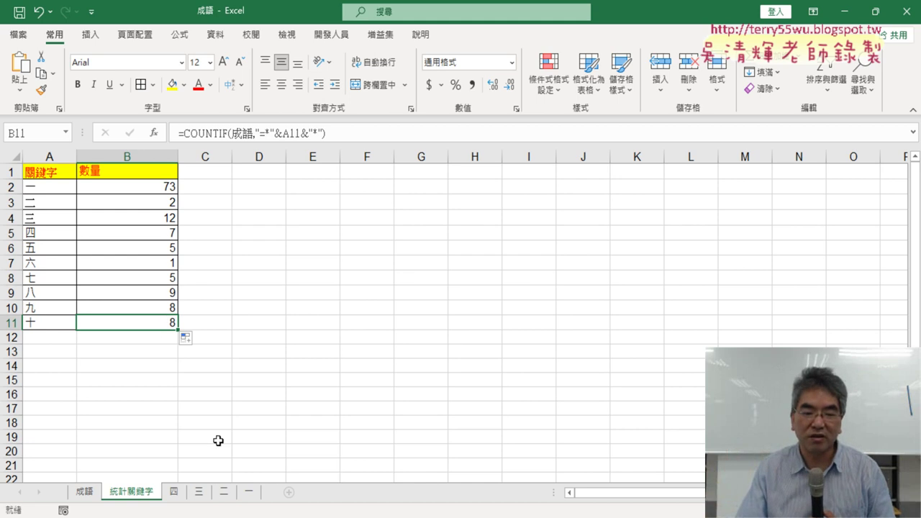
Check the 一, 二 and 三 idiom sheets (一's list ends at row 74), then return to 統計關鍵字
left_click(252, 495)
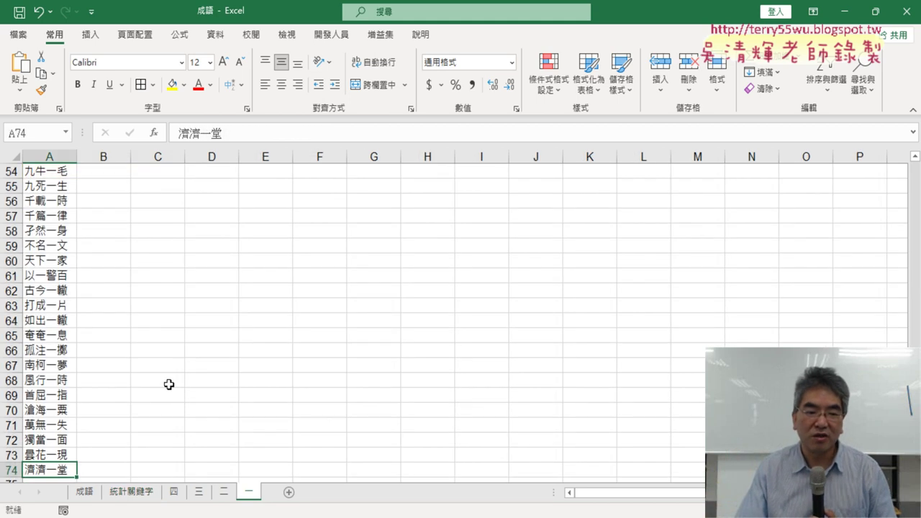
left_click(12, 470)
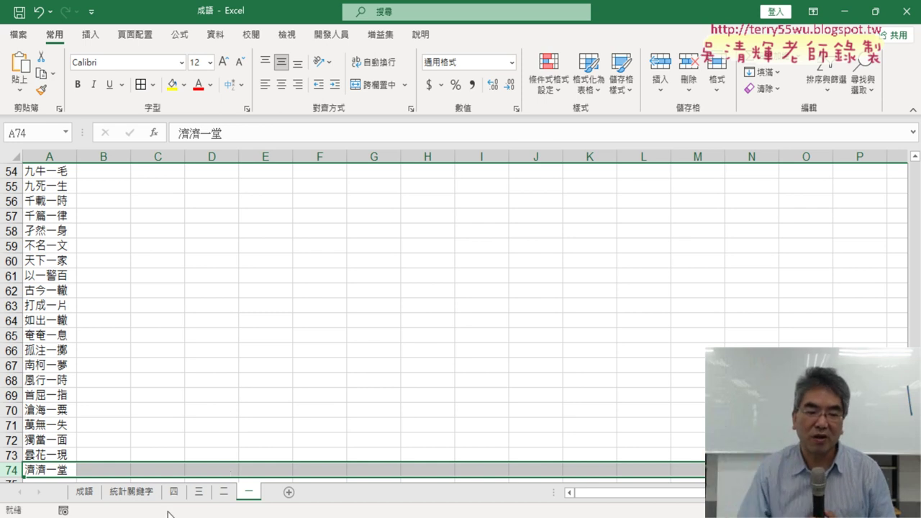
left_click(136, 492)
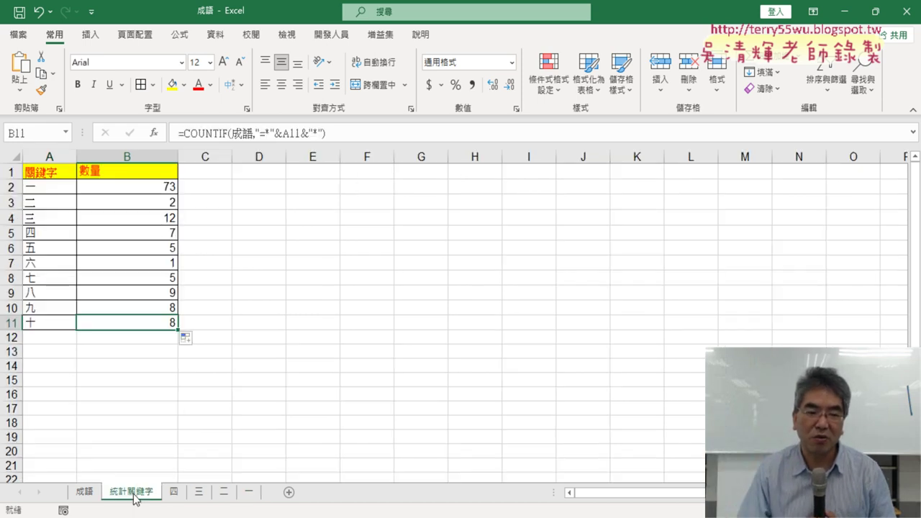
left_click(225, 492)
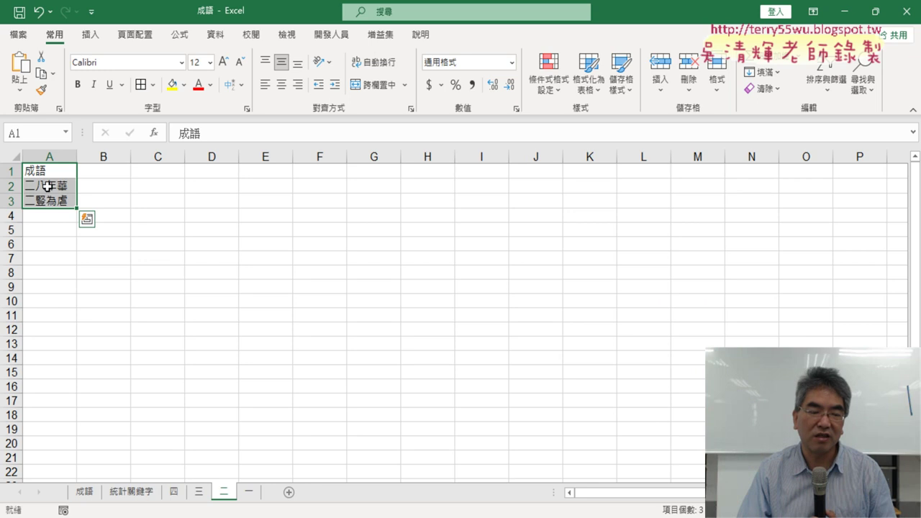
left_click(199, 492)
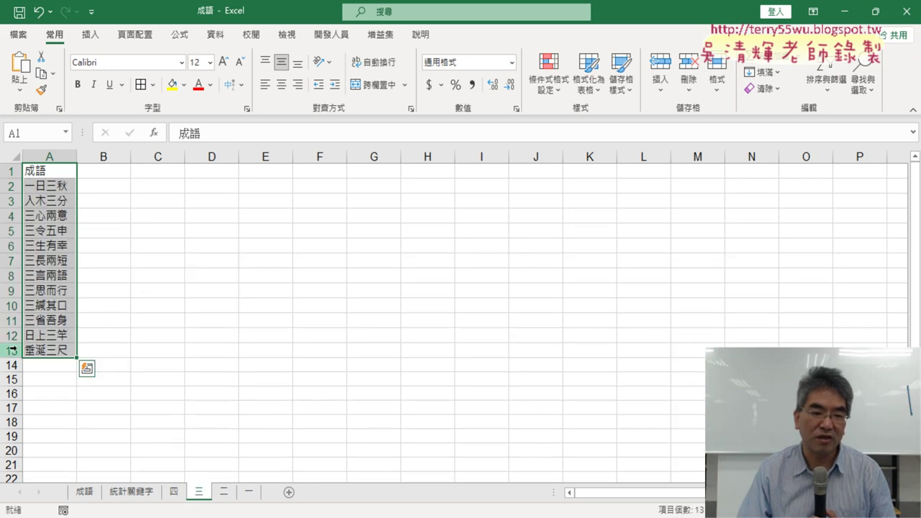
left_click(125, 494)
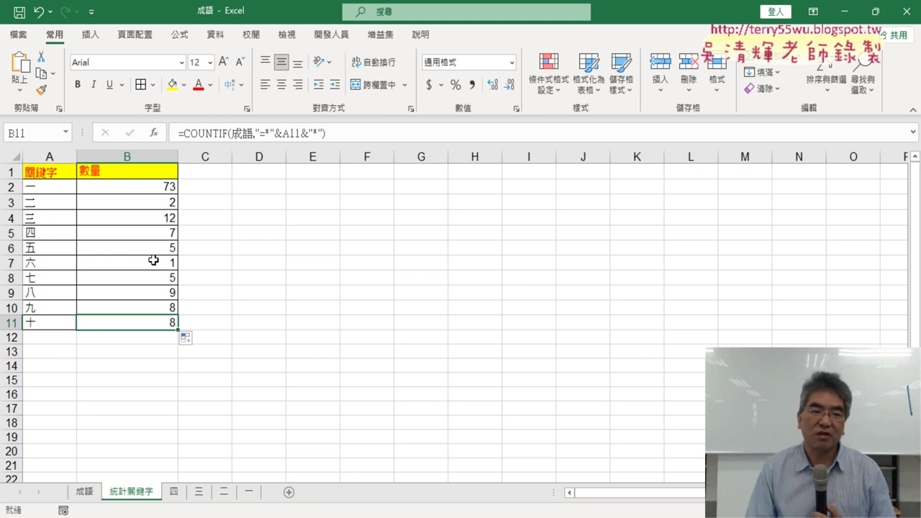
left_click(167, 188)
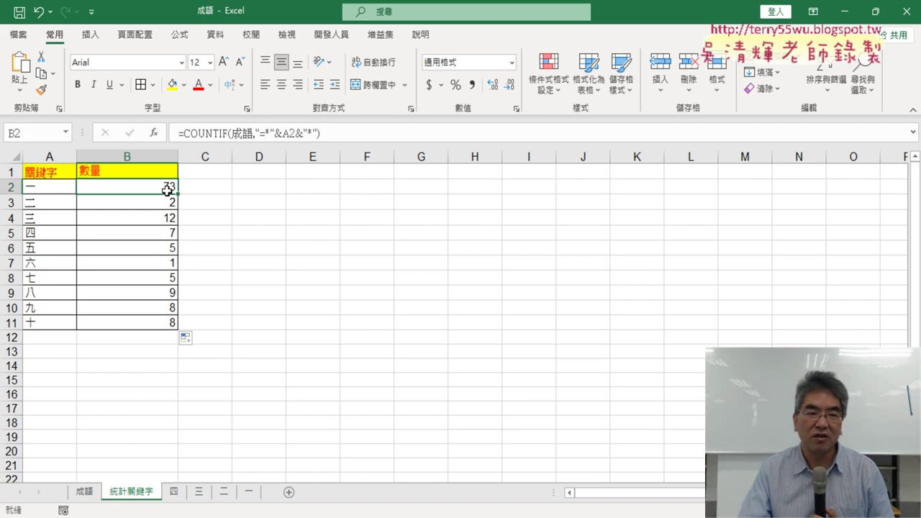
left_click(217, 134)
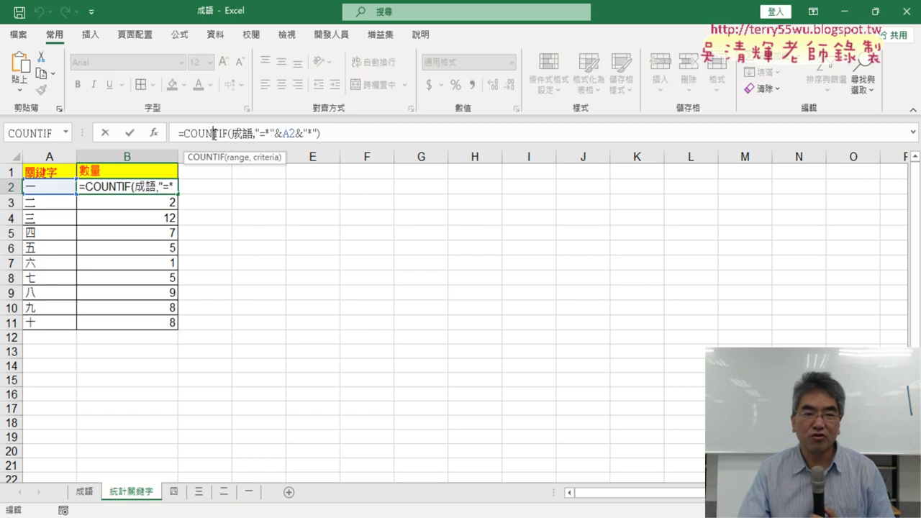
left_click(153, 134)
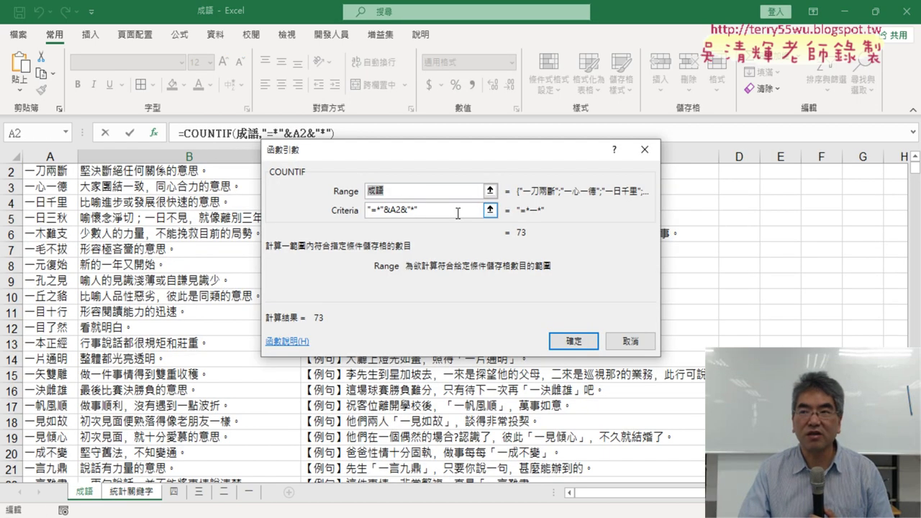
left_click(388, 210)
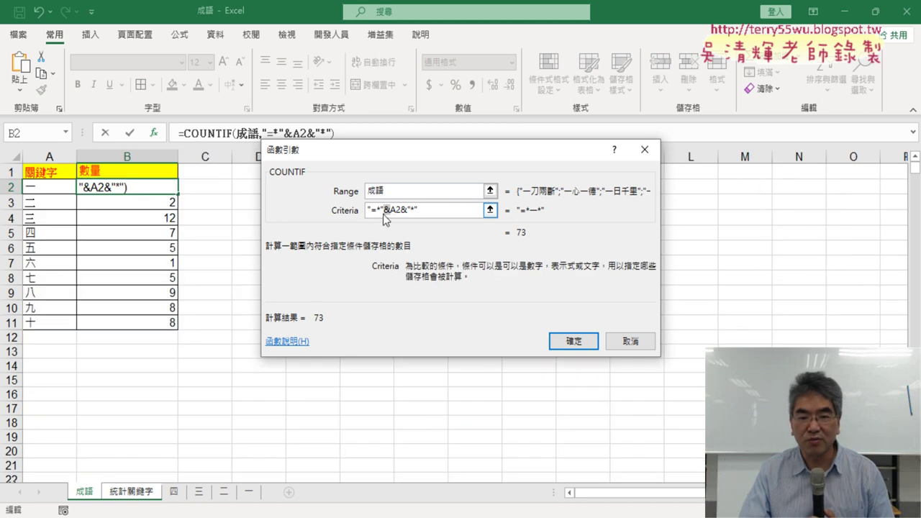
left_click_drag(383, 210, 363, 217)
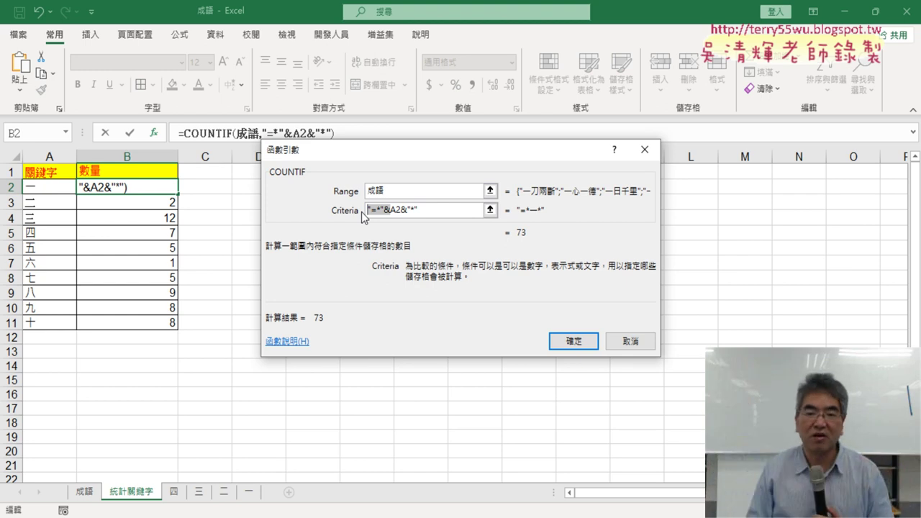
left_click(407, 211)
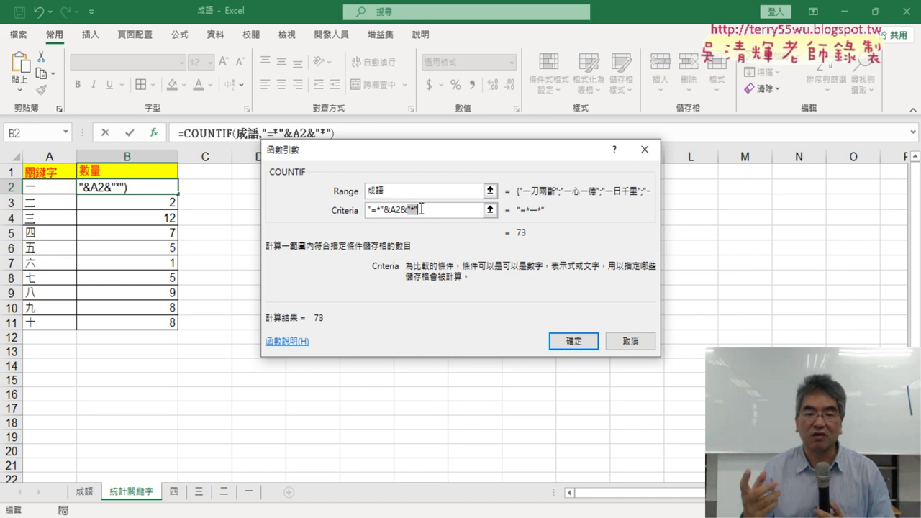
left_click(555, 349)
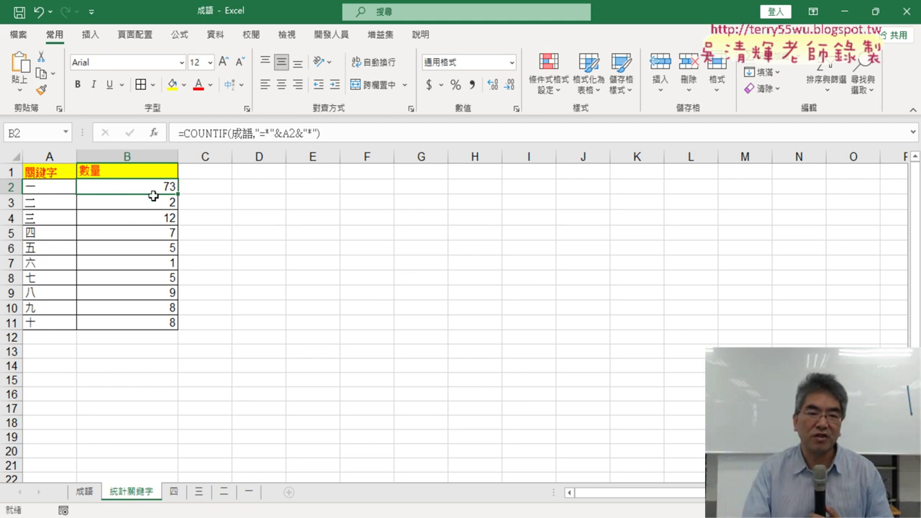
Insert a 2-D clustered column chart of the 數量 counts and enlarge it beside the table
left_click(93, 36)
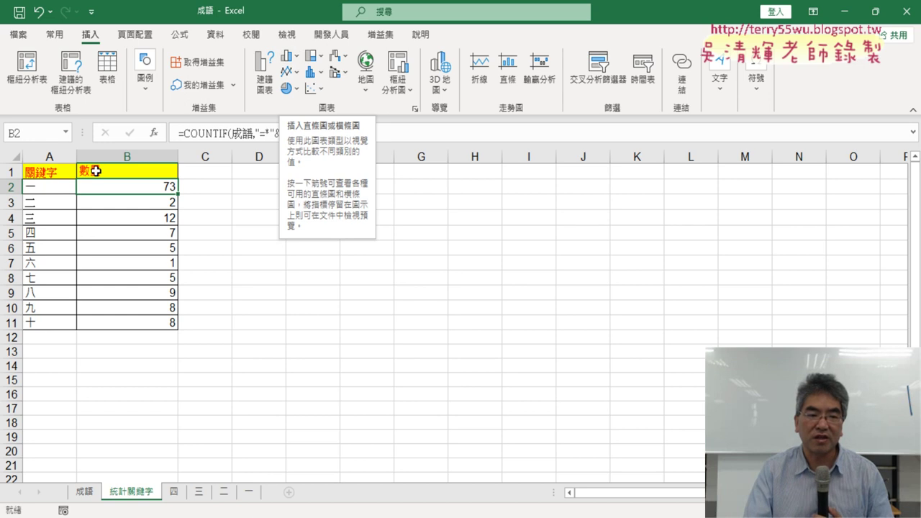
left_click(298, 60)
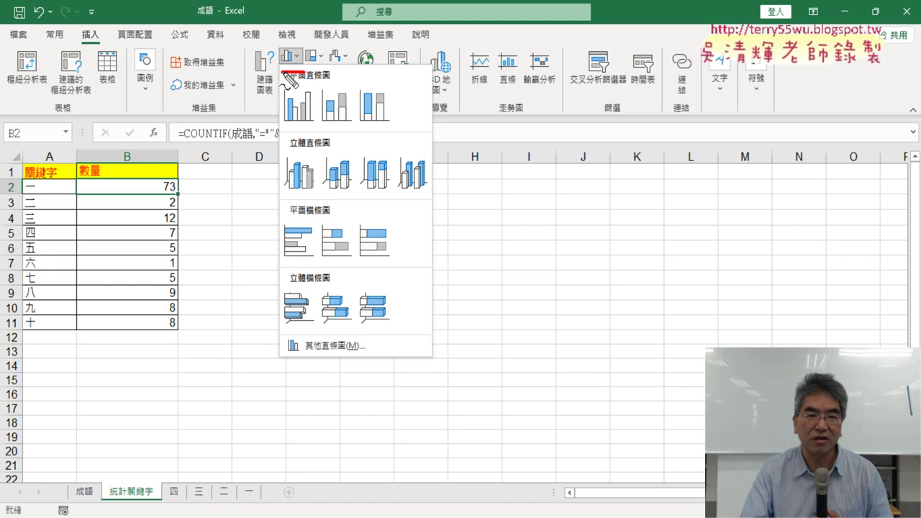
left_click(288, 56)
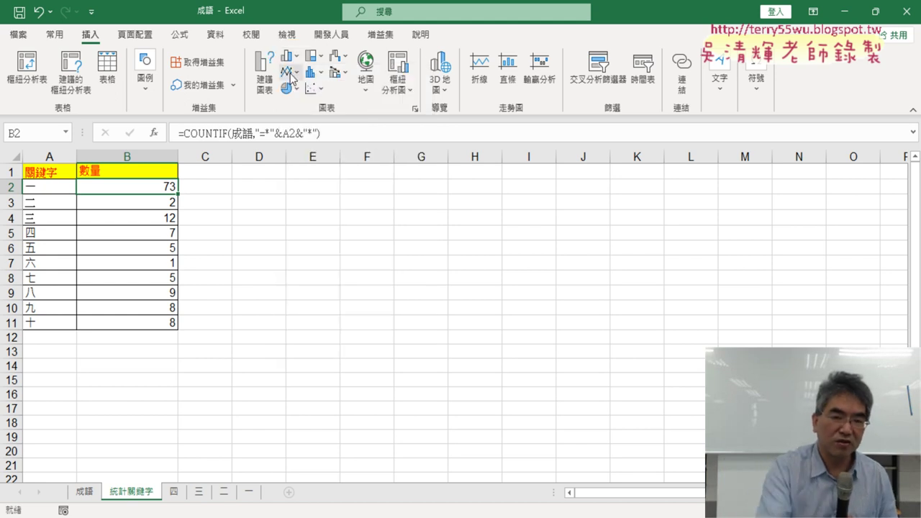
left_click(288, 56)
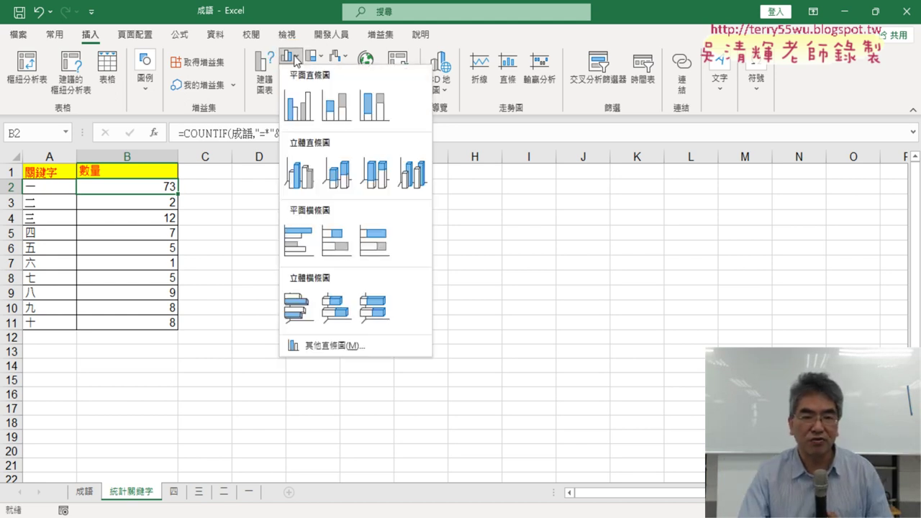
left_click(295, 105)
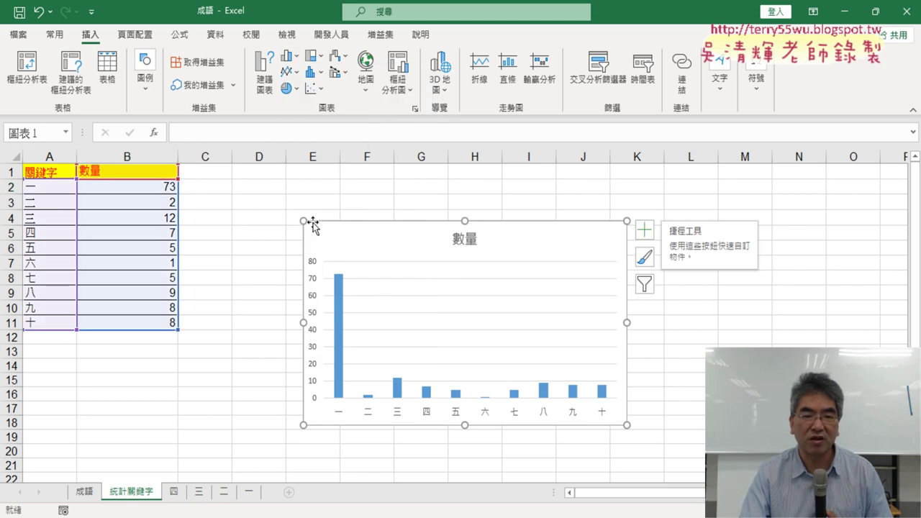
left_click_drag(302, 221, 202, 167)
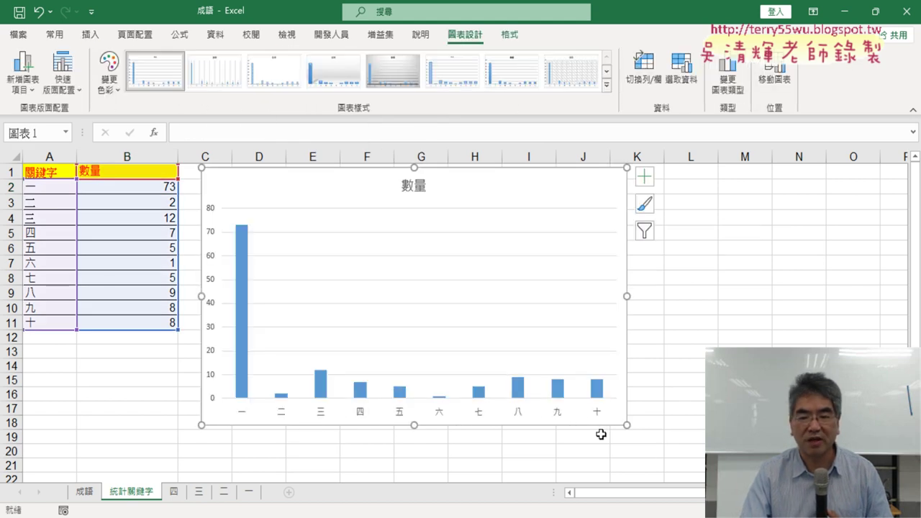
left_click_drag(626, 426, 819, 450)
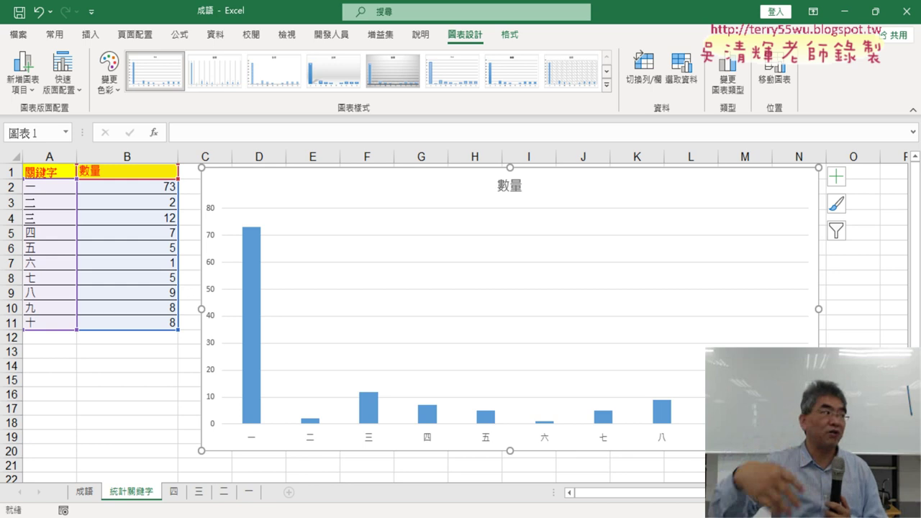
Sort the keyword table by 數量 from largest to smallest
left_click(111, 172)
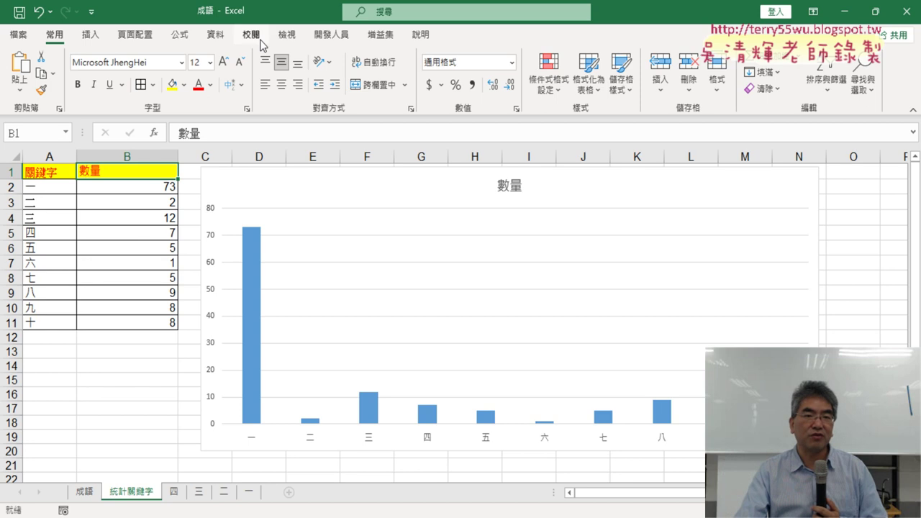
left_click(216, 36)
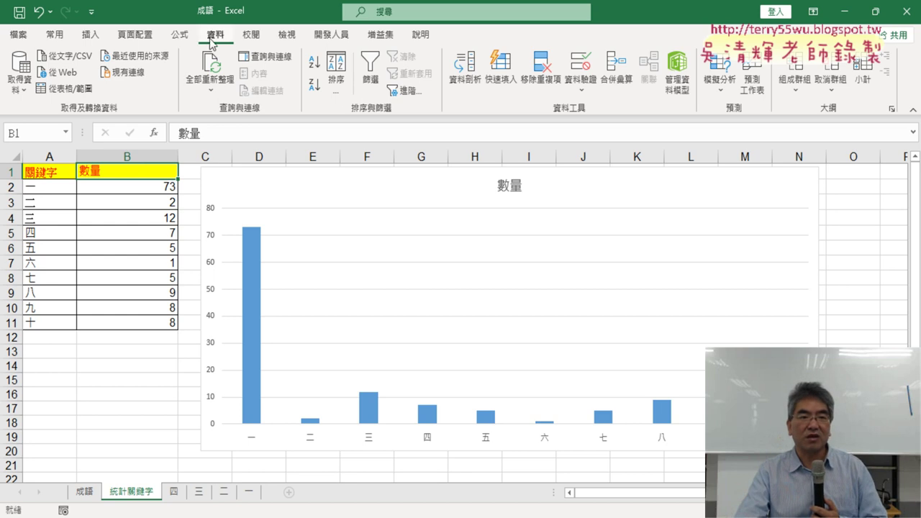
left_click(315, 86)
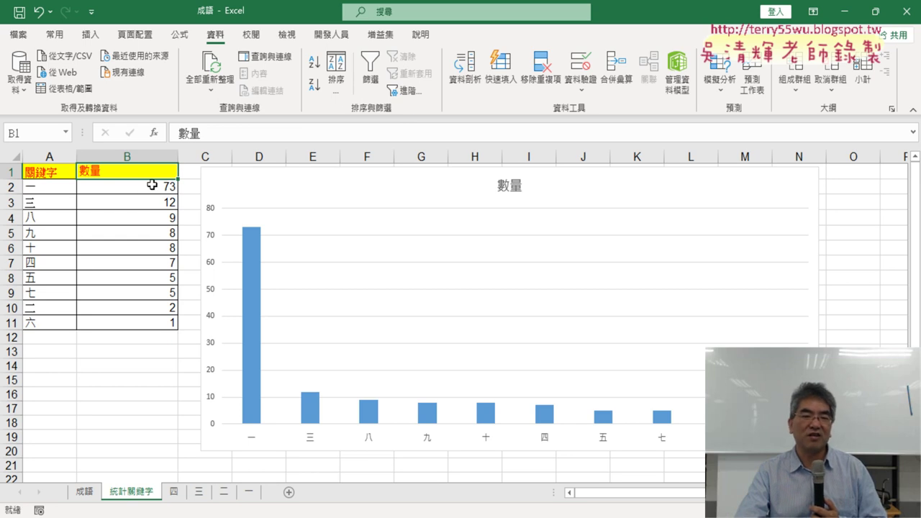
Select the top three and the two lowest keywords with their counts, then the keyword column
mouse_move(33, 186)
left_mouse_down()
mouse_move(115, 186)
mouse_move(134, 204)
left_mouse_up()
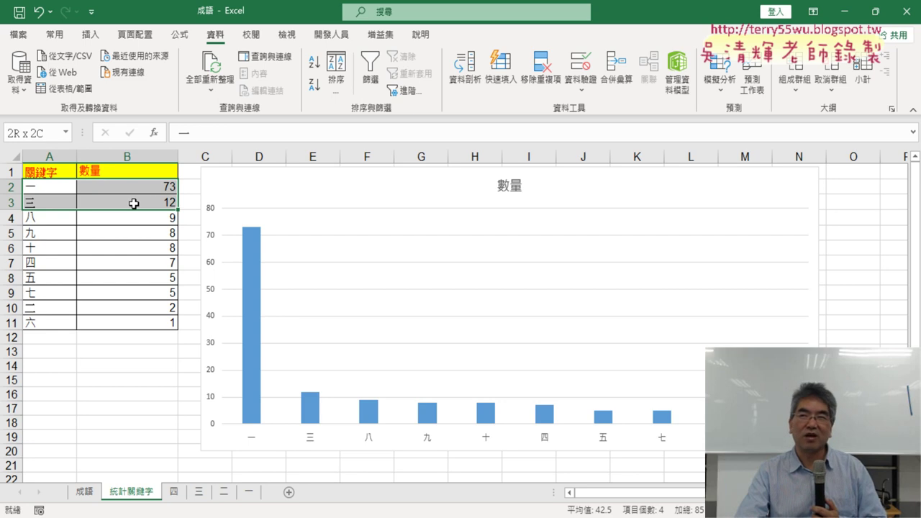
left_click_drag(133, 204, 132, 220)
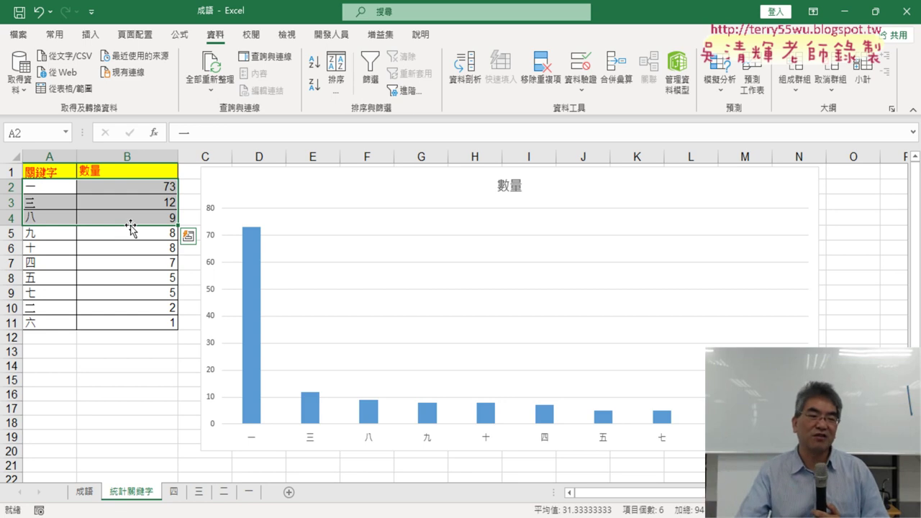
left_click_drag(146, 305, 29, 305)
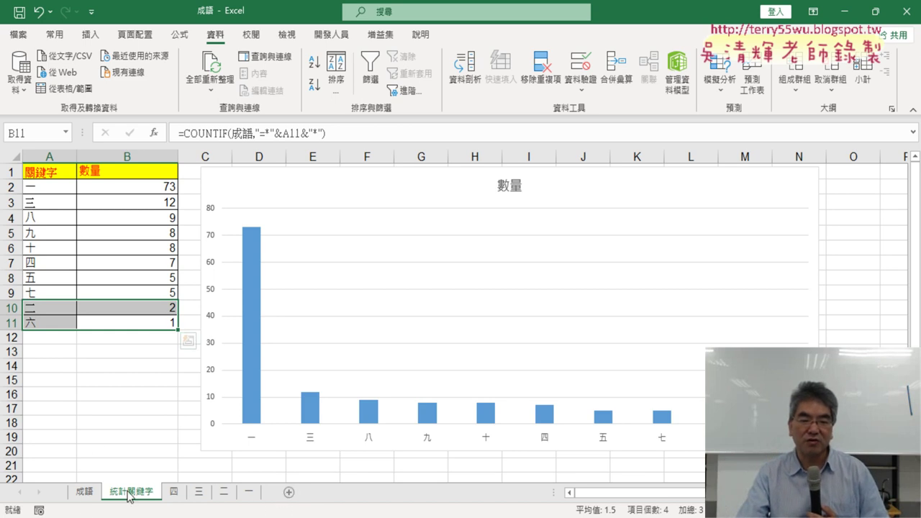
left_click_drag(49, 172, 52, 321)
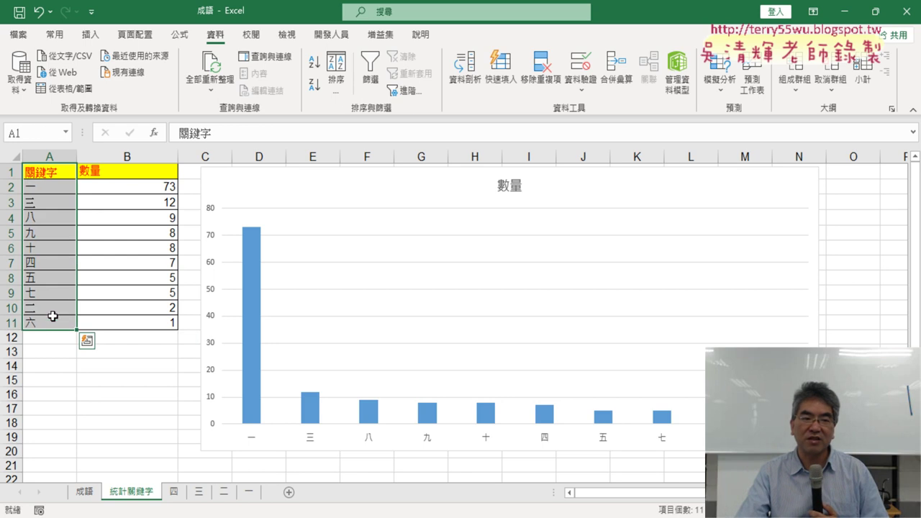
left_click(135, 173)
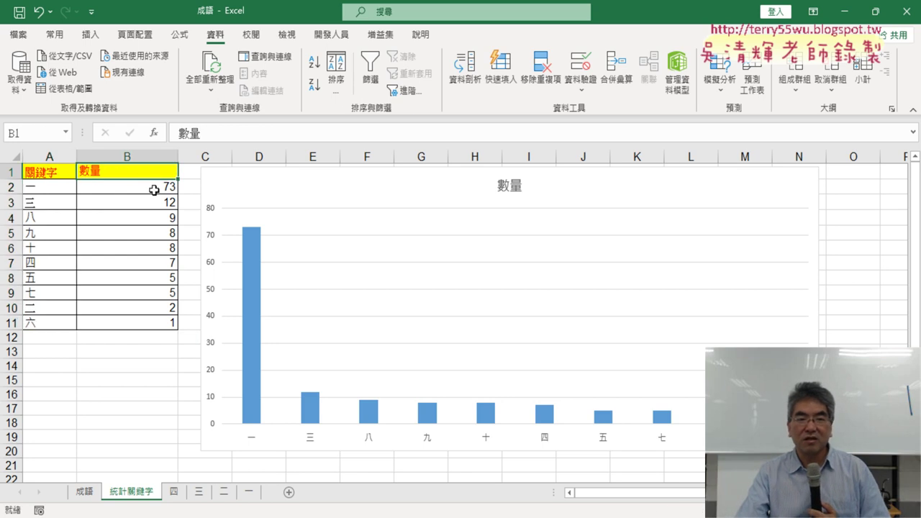
left_click(154, 189)
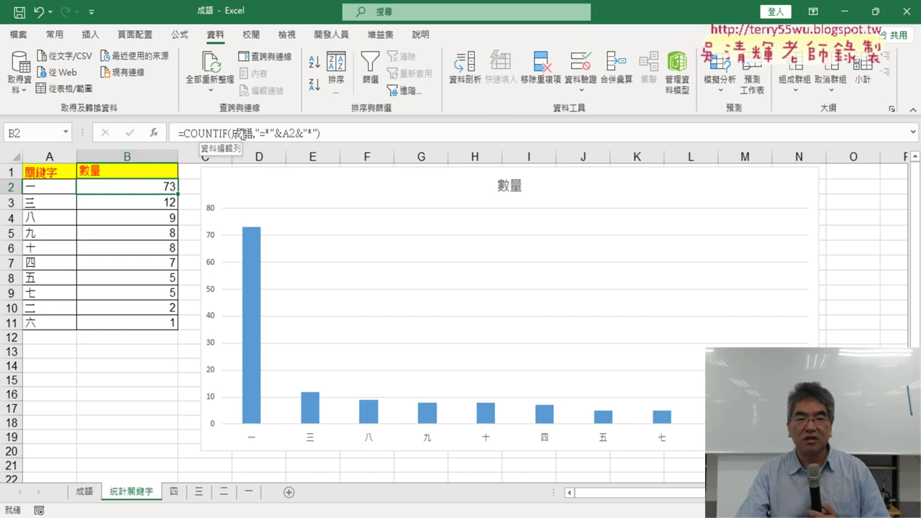
left_click(208, 136)
left_click(153, 133)
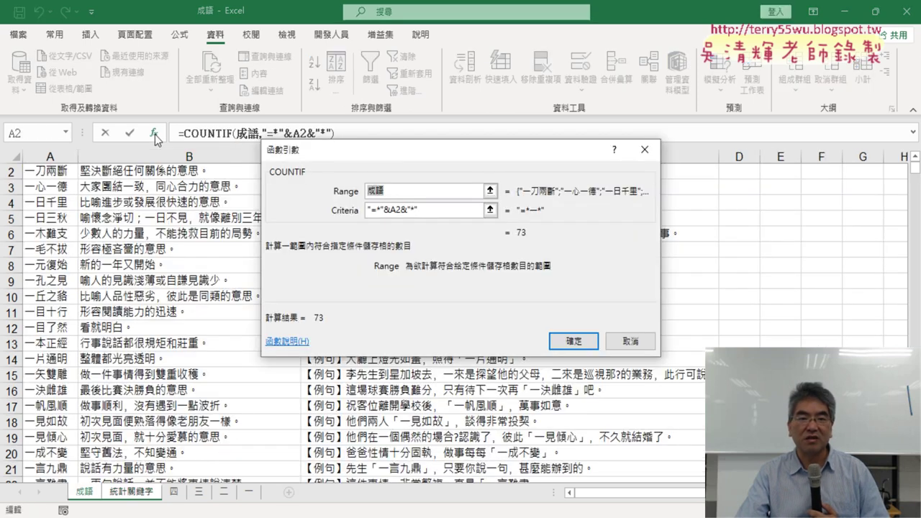
left_click(630, 341)
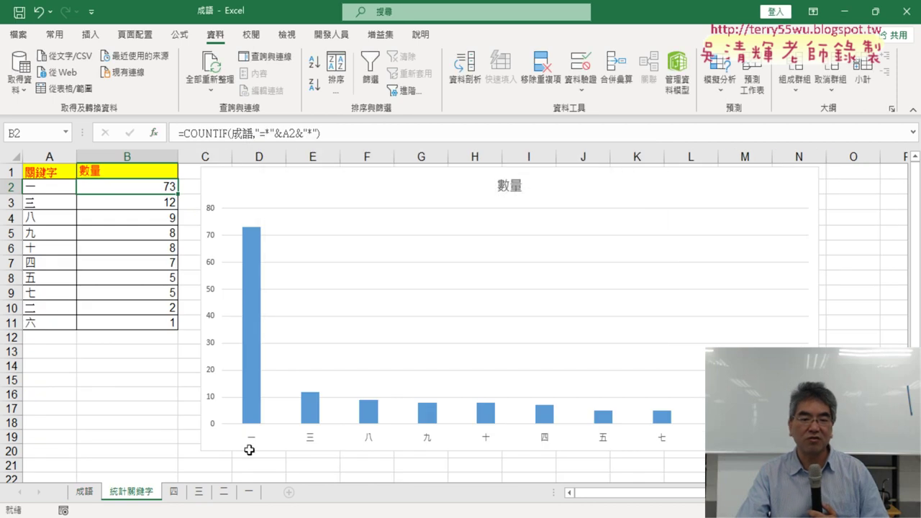
left_click(85, 492)
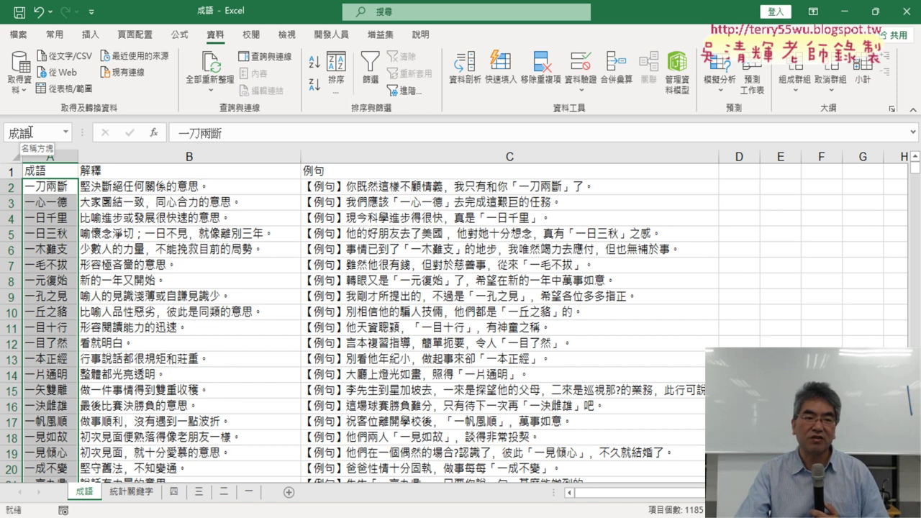
left_click(133, 493)
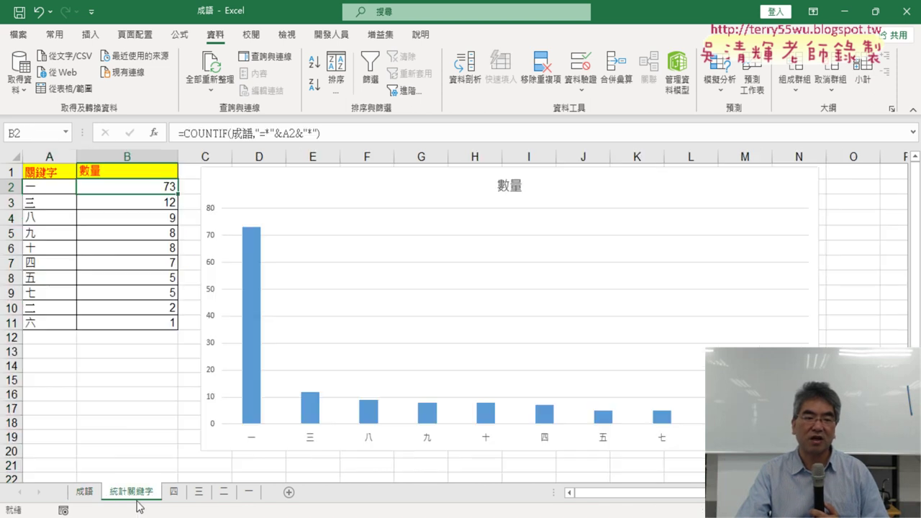